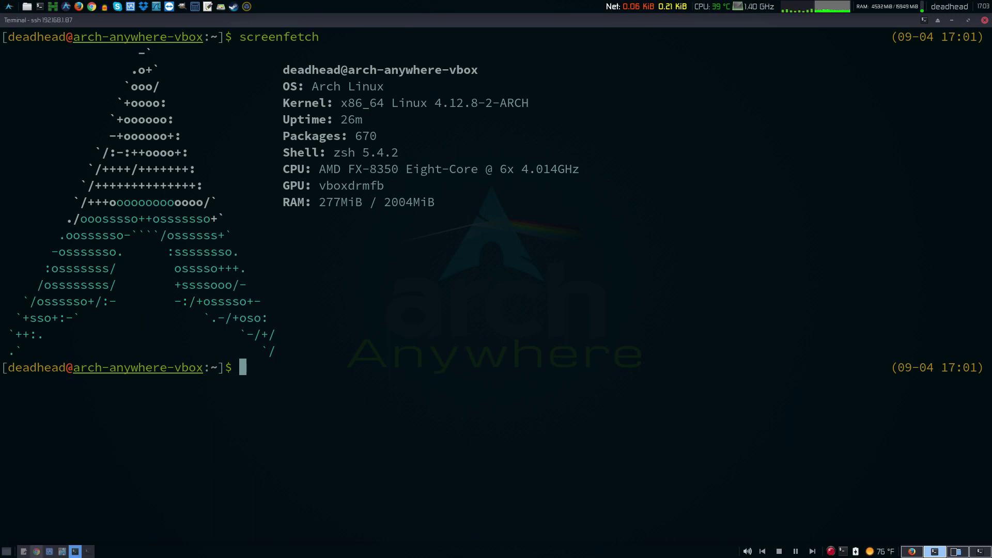
key(alt+Tab)
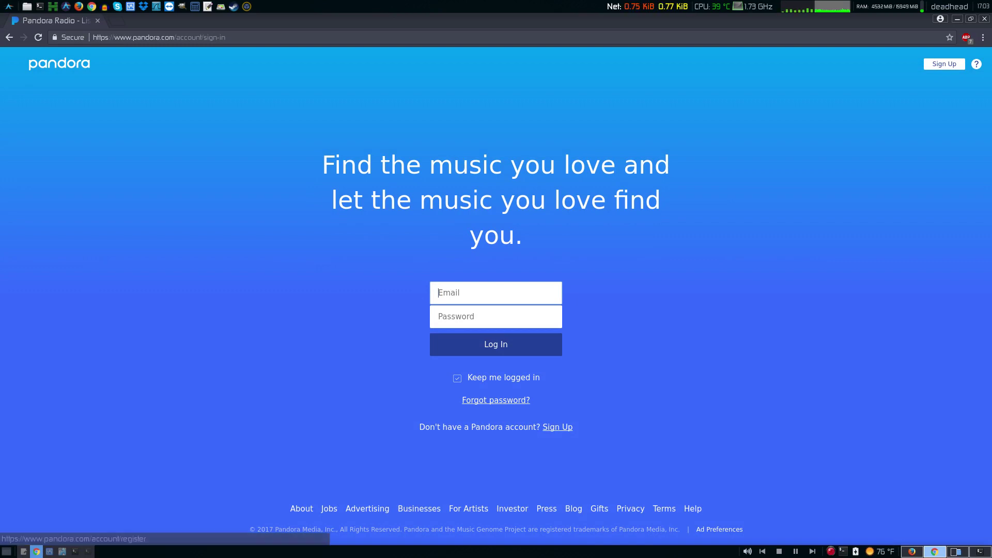
click(557, 427)
scroll(558, 427, down, 5)
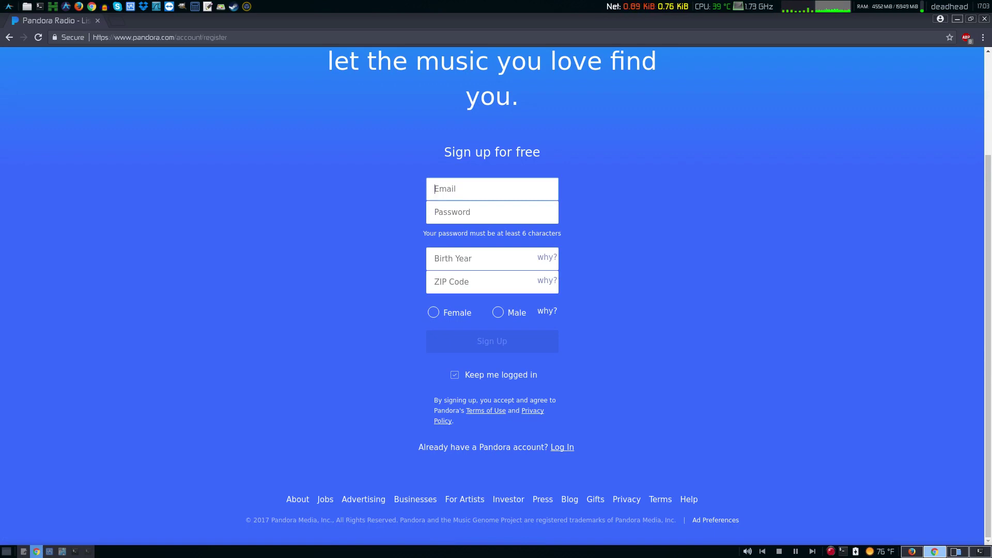
key(alt+Tab)
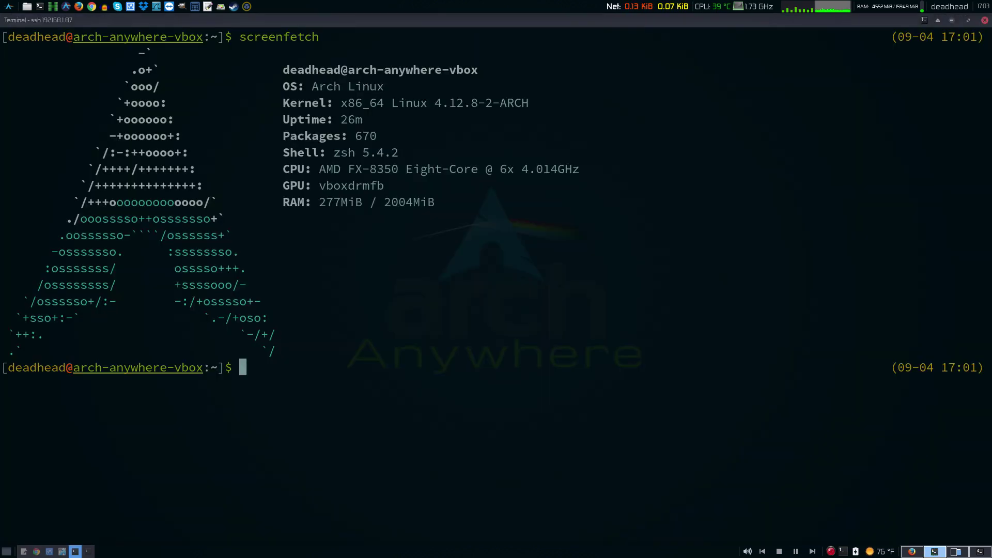
- Install the pianobar and json-c packages with sudo pacman -S, clearing the screen before and after
text(clear)
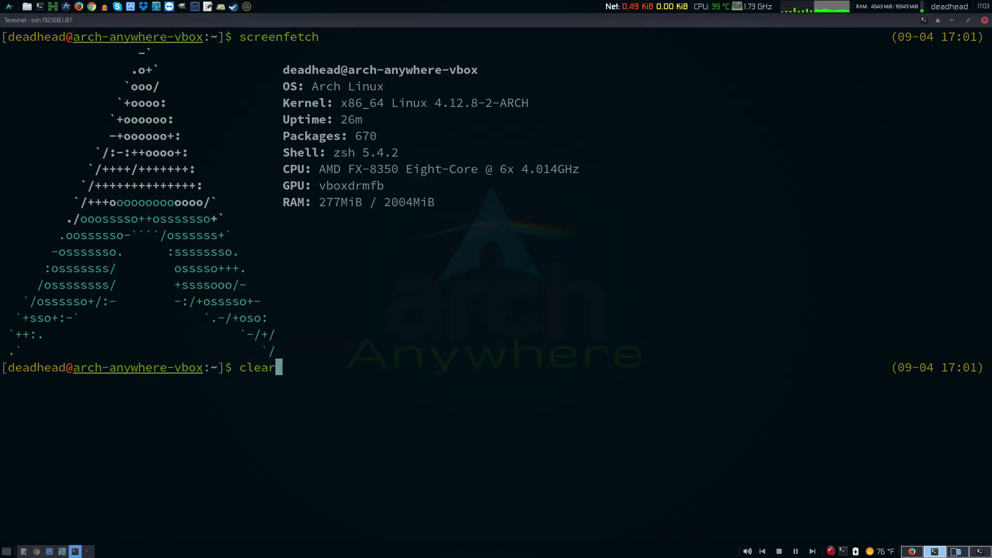
key(Return)
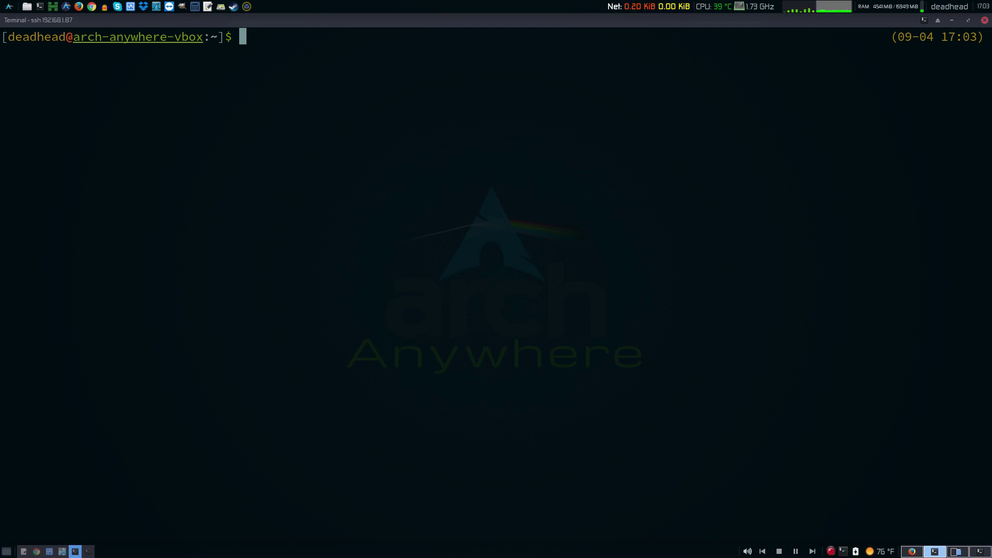
text(sudo pacman -S )
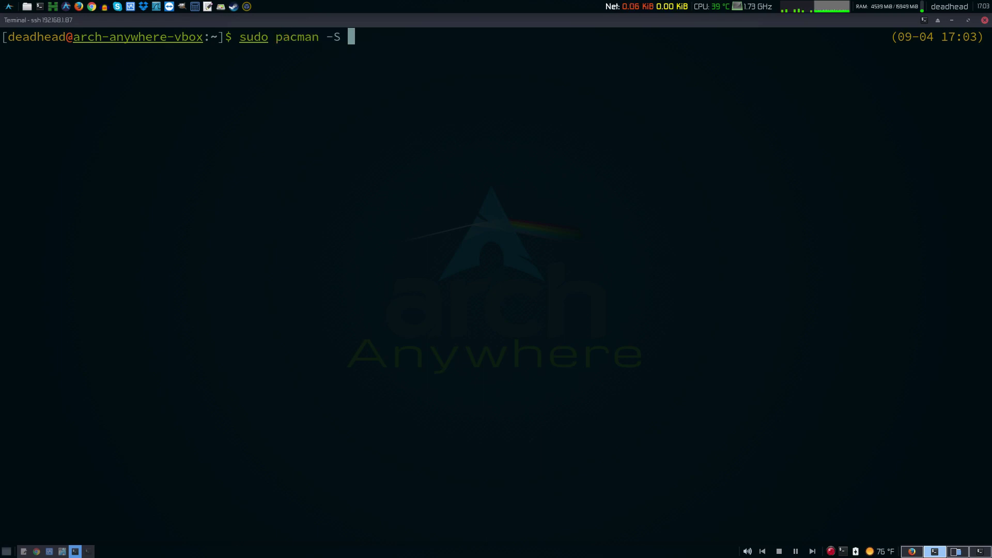
text(pianobar)
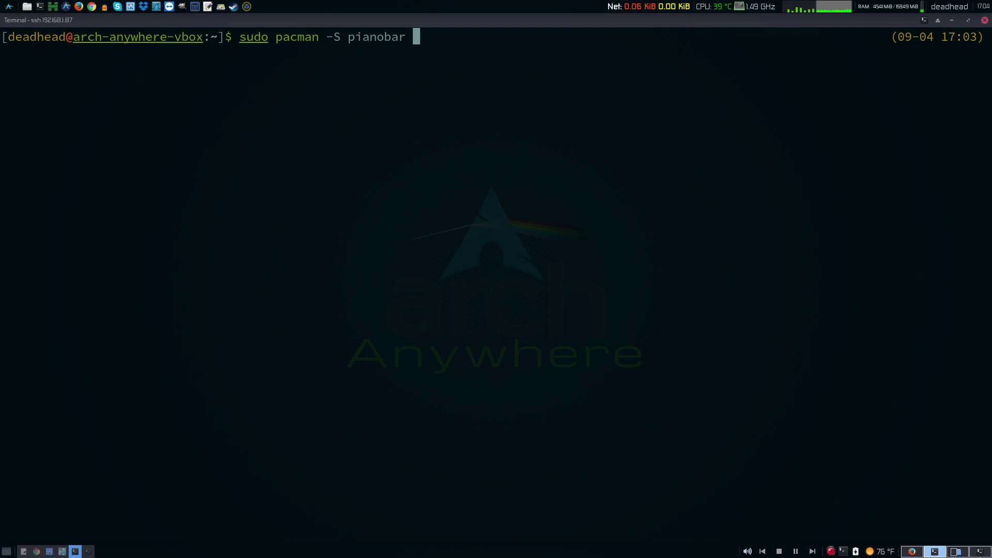
text(json-c)
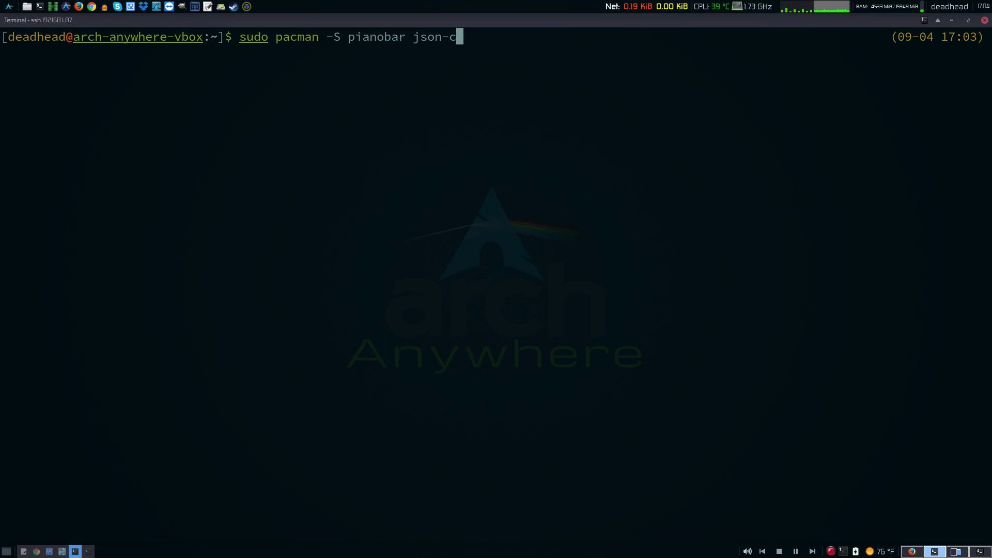
key(Return)
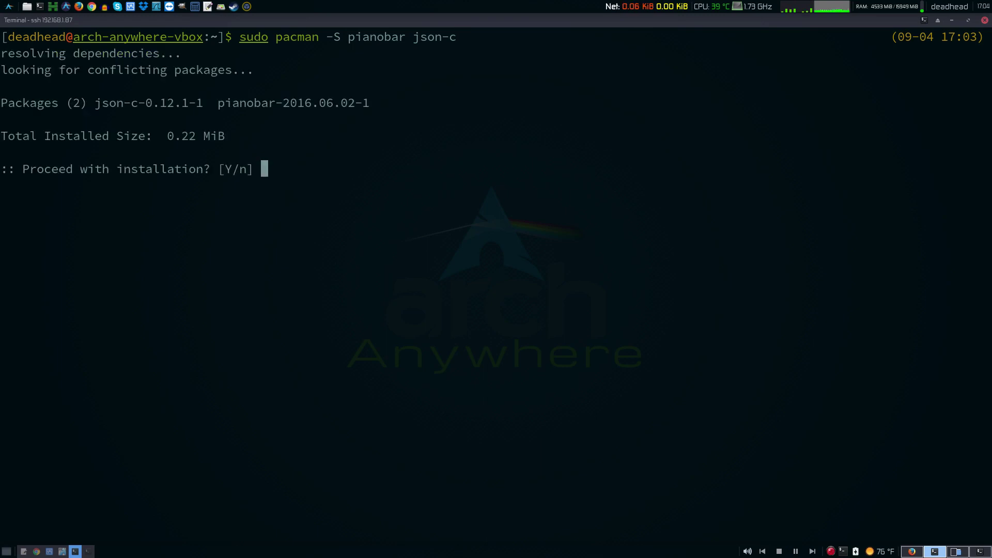
key(Return)
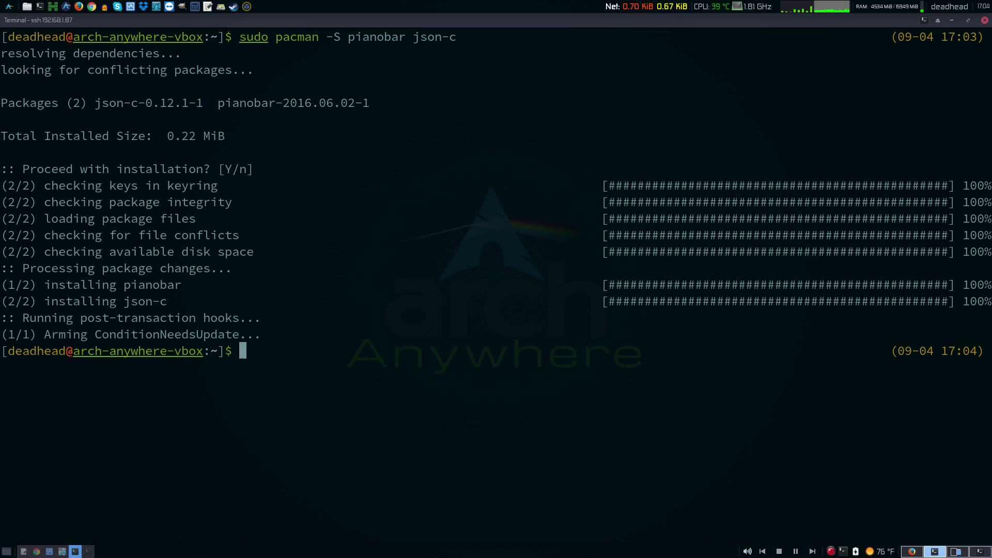
text(clear)
key(Return)
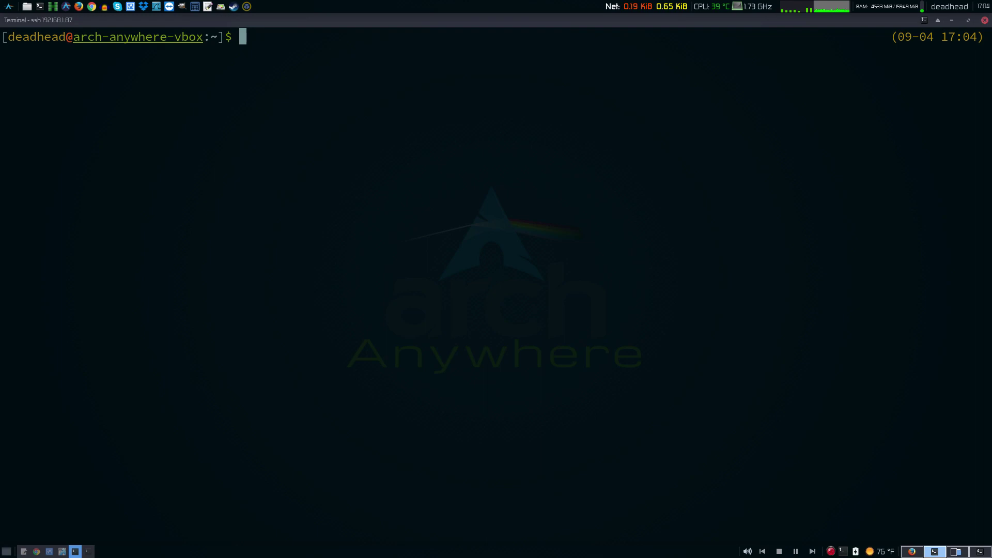
- Launch pianobar and log in with the Pandora account e-mail and password
text(pi)
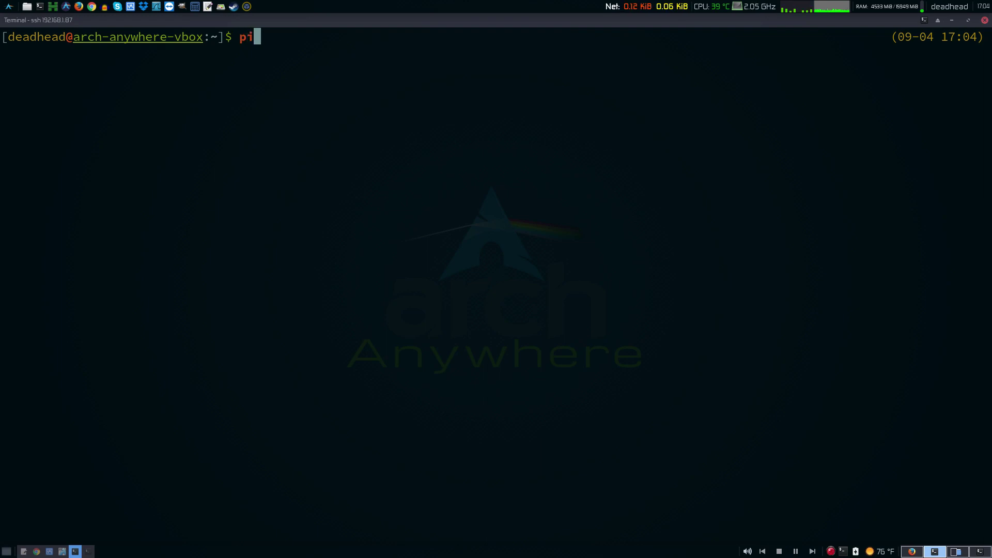
text(anobar)
key(Return)
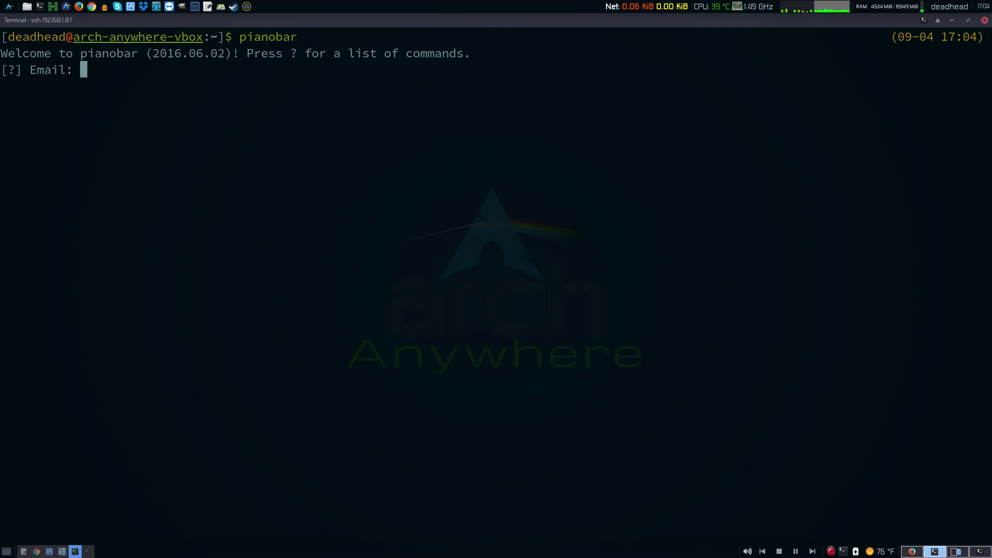
text(dylan)
key(BackSpace)
key(BackSpace)
key(BackSpace)
key(BackSpace)
key(BackSpace)
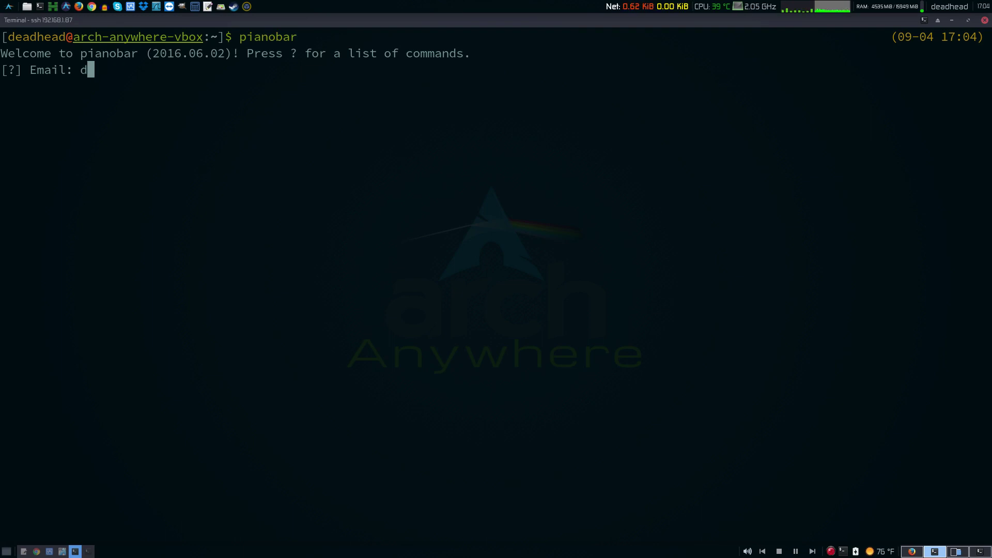
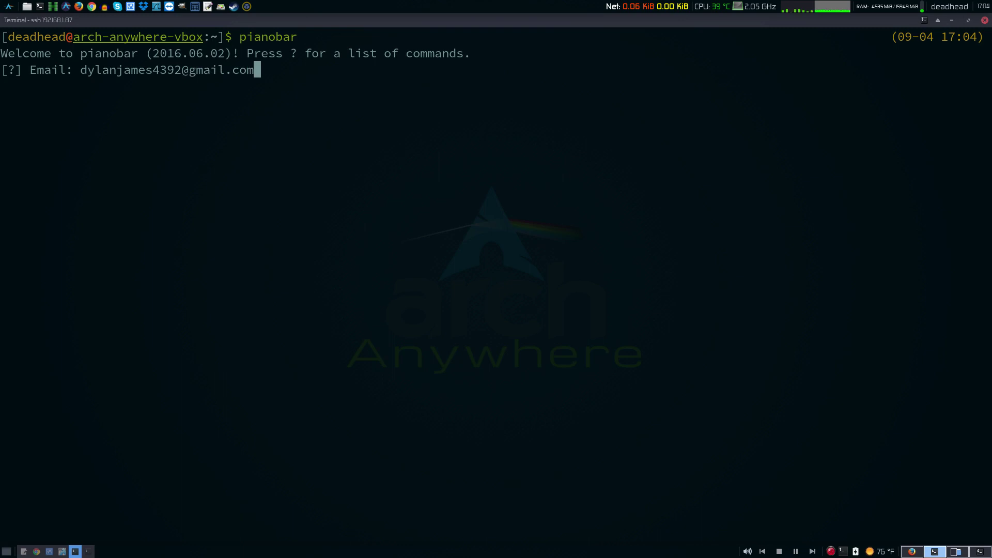
key(Return)
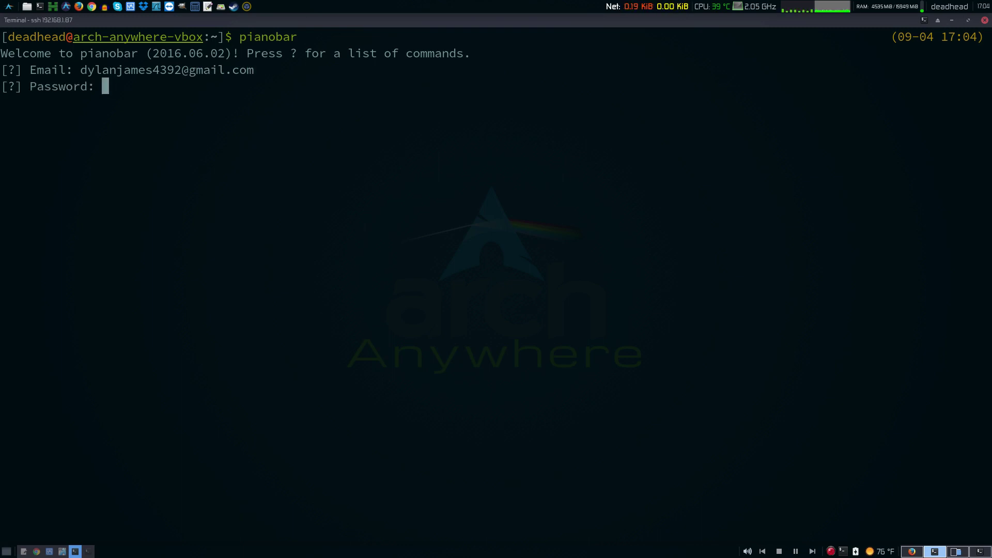
key(Return)
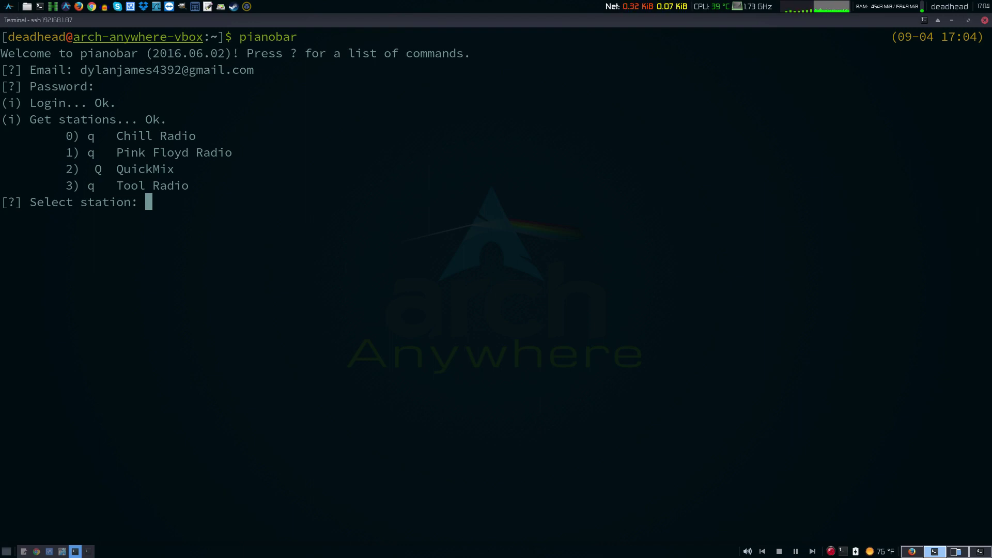
- View help at the station prompt, then start playing station 3, Tool Radio
text(?)
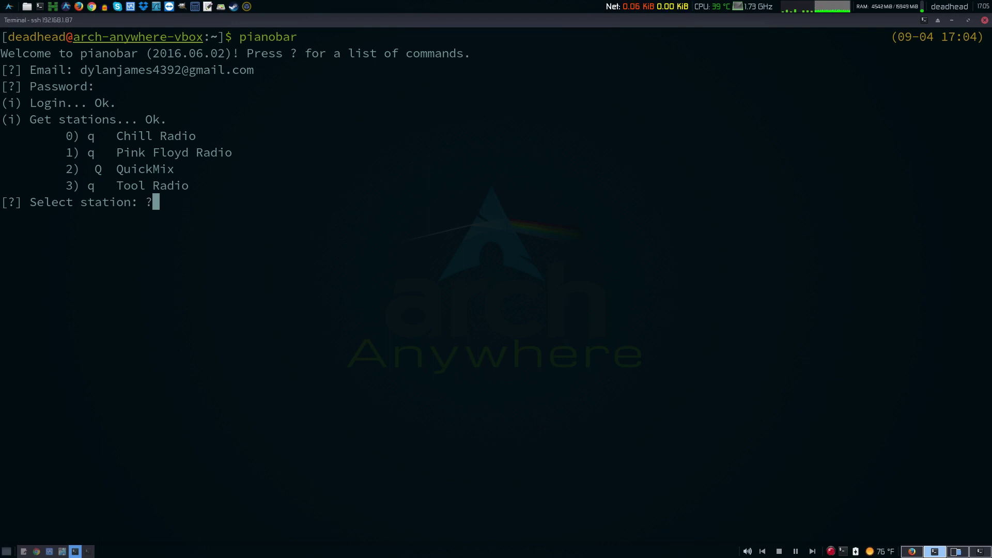
key(Return)
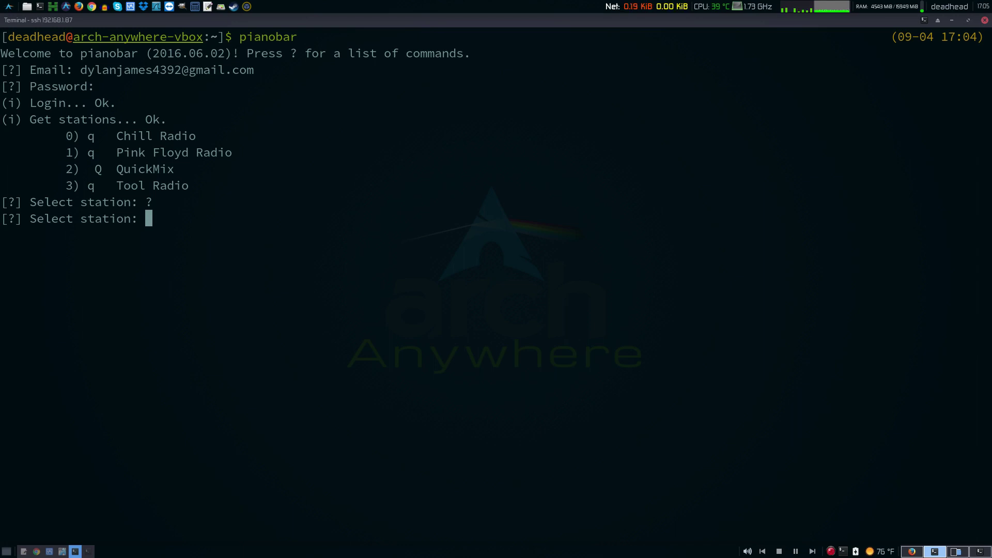
text(3)
key(Return)
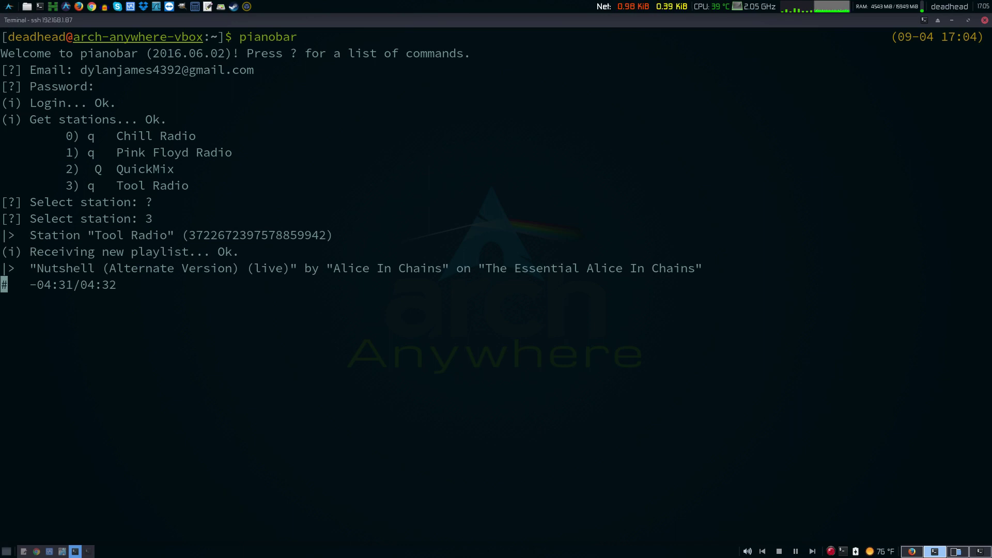
- Lower the system output volume from the tray controls and show pianobar's command list
click(748, 551)
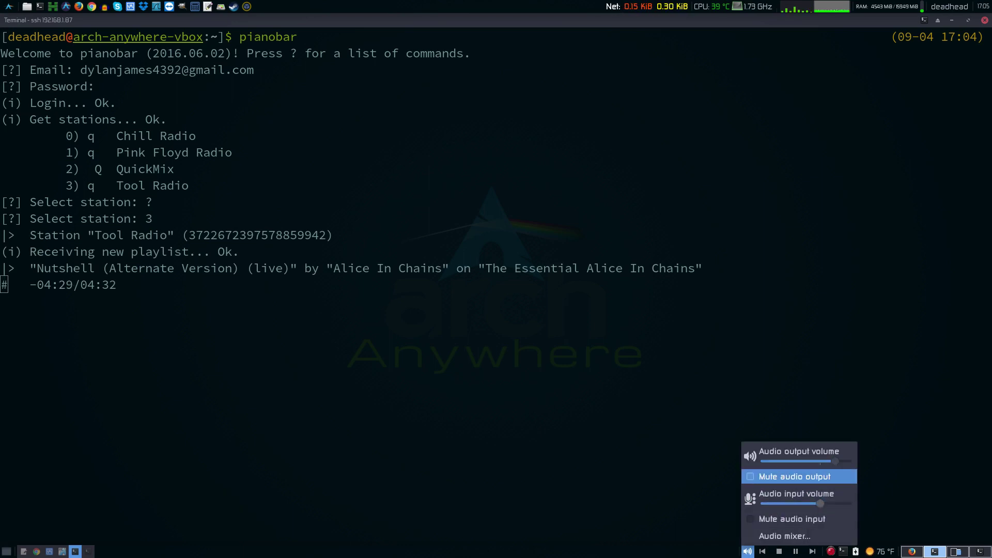
key(Up)
key(Left)
key(Left)
key(Left)
key(Left)
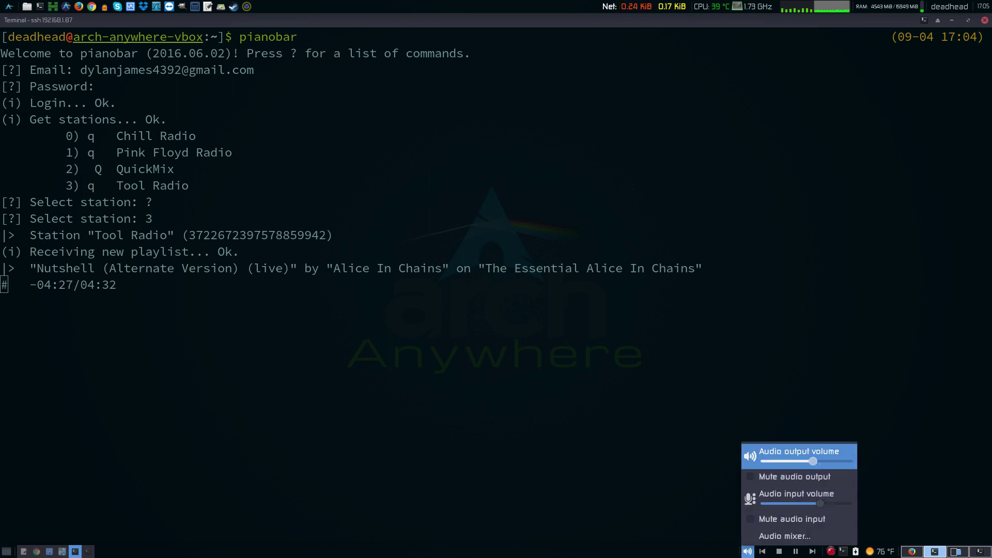
key(Left)
key(Left)
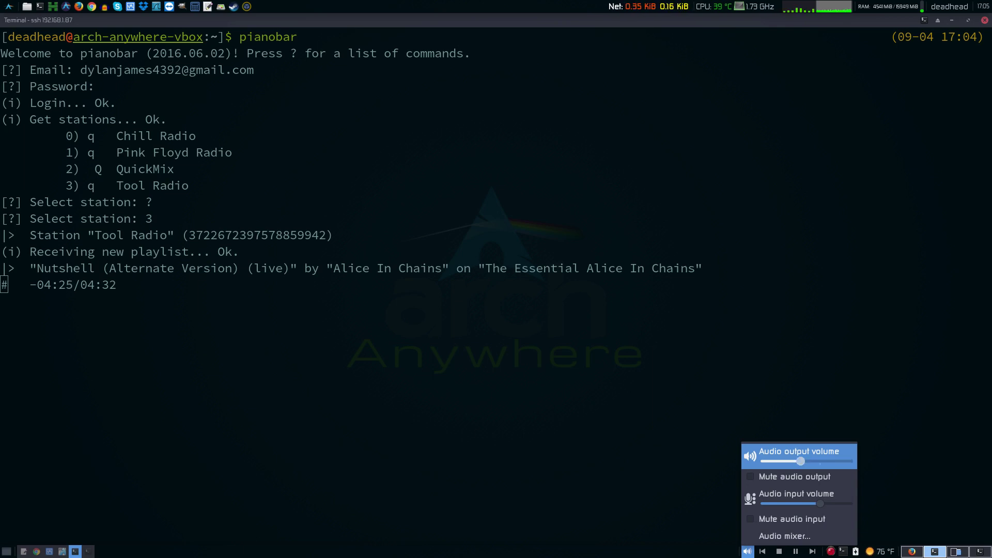
key(Right)
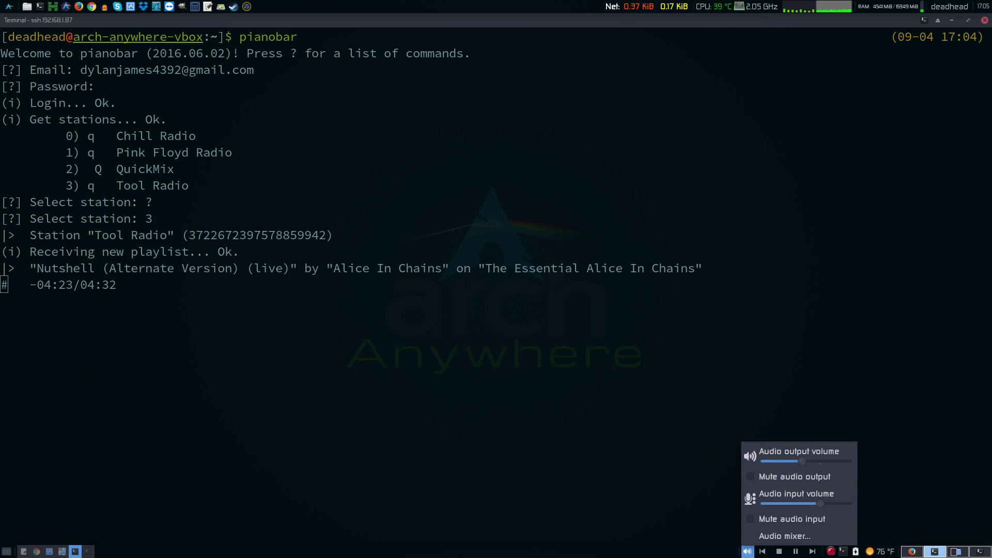
key(Escape)
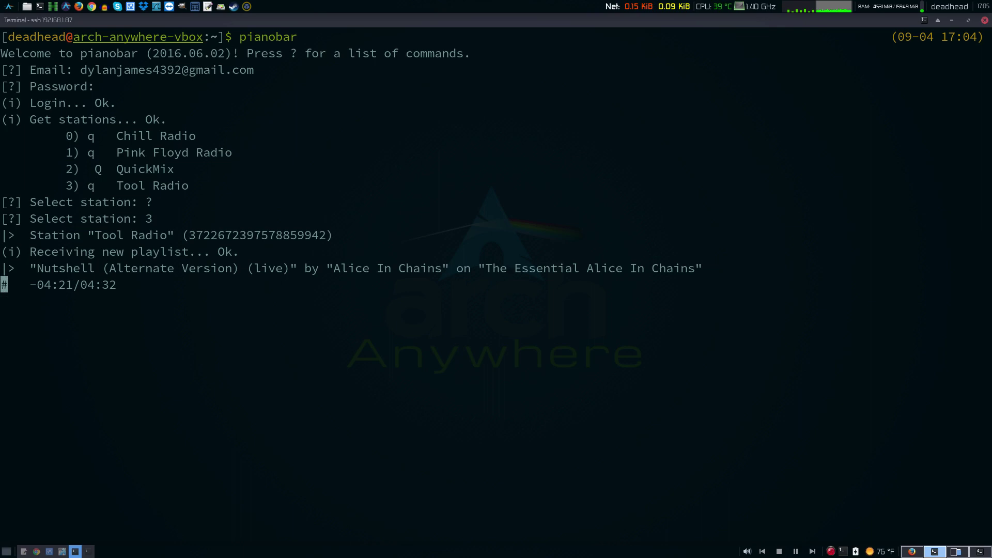
key(question)
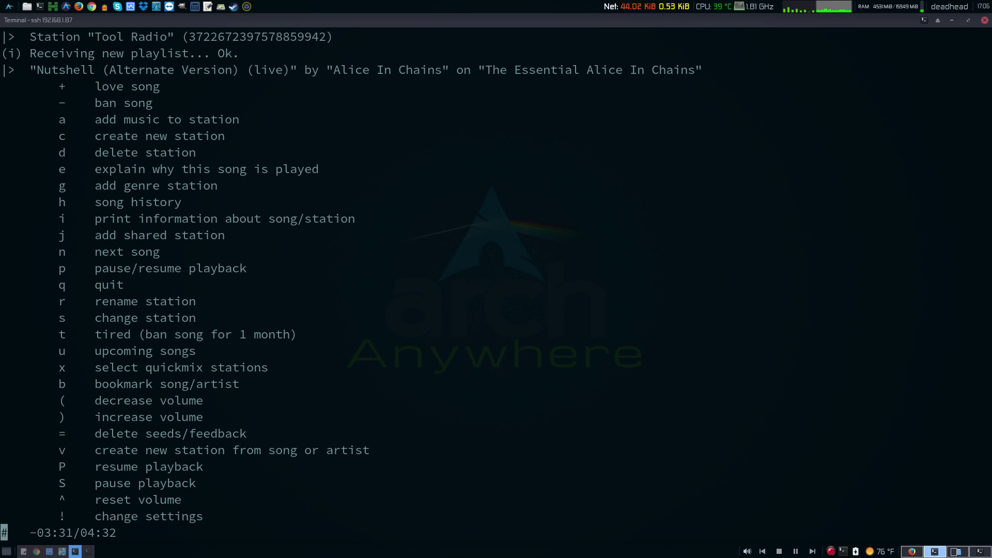
- Create a station seeded on Eric Clapton, choosing artist result 0
key(v)
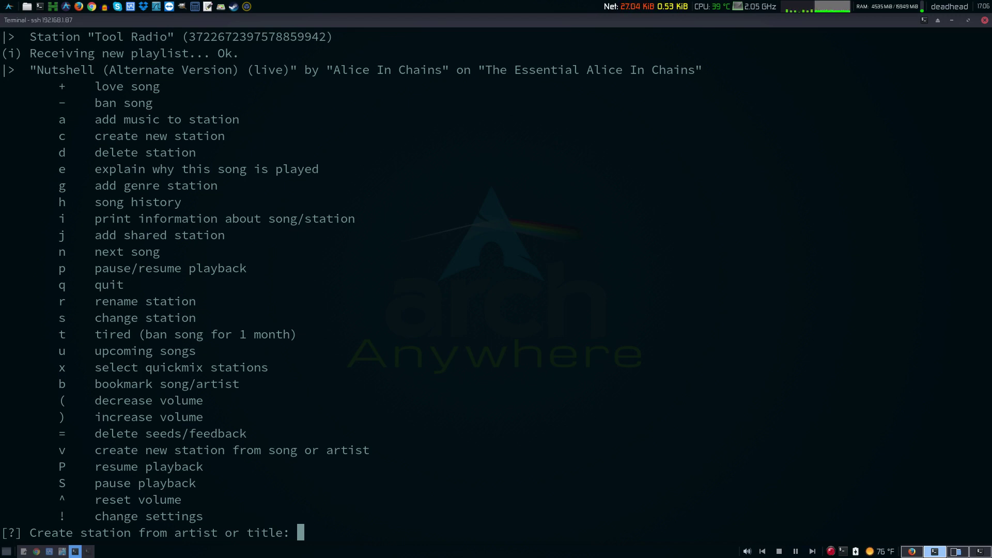
text(Eric Clapton)
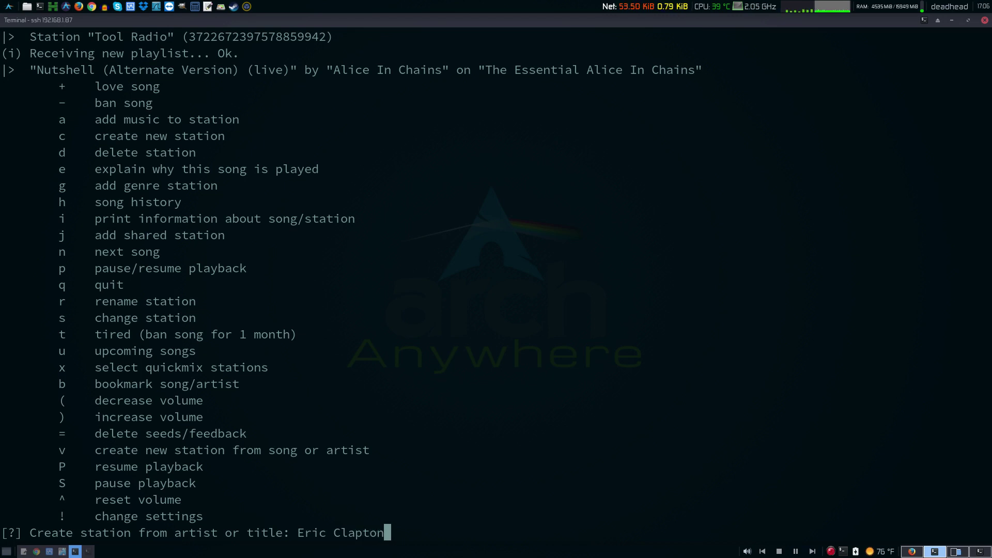
key(Return)
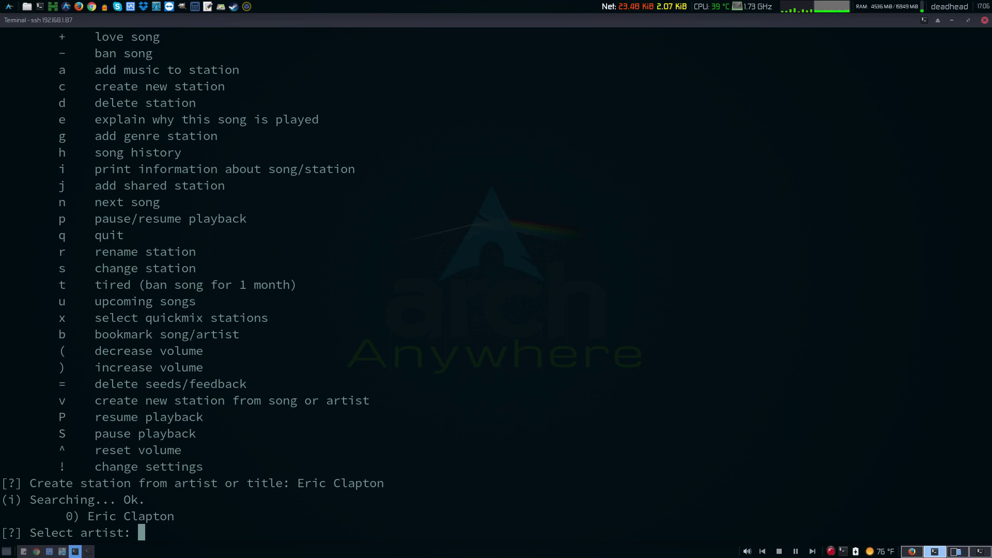
text(0)
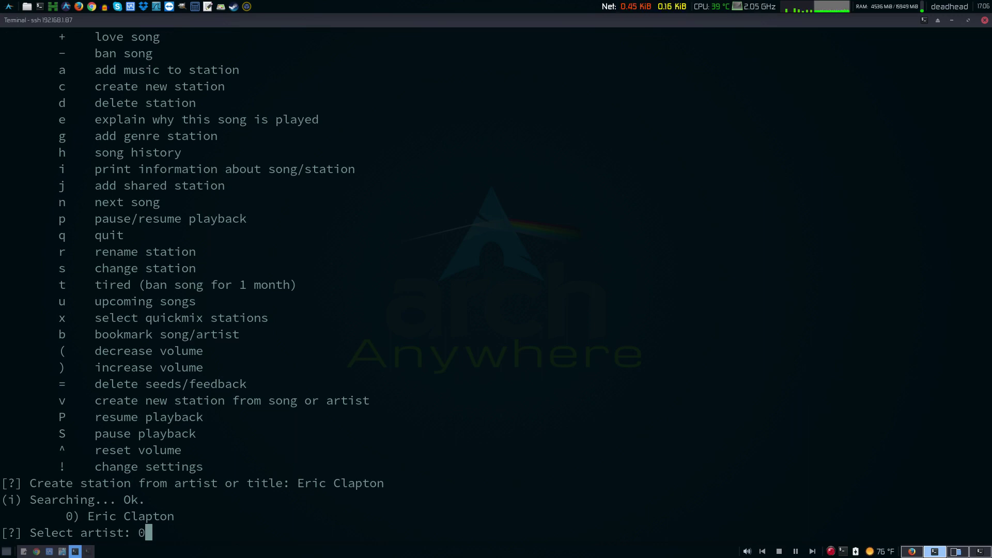
key(Return)
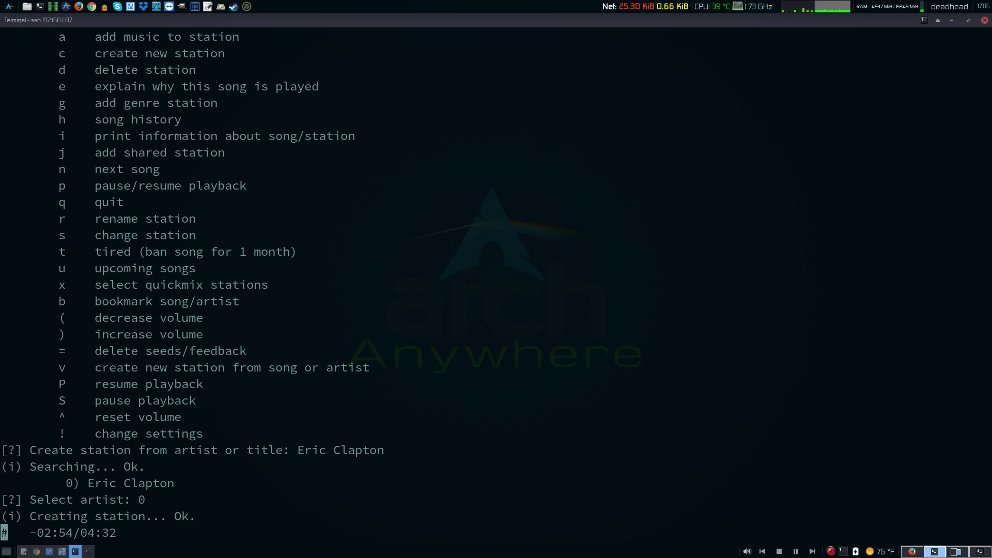
drag(59, 236, 153, 235)
- Switch to Eric Clapton Radio (station 1), love Tears In Heaven, and check song info and history
key(s)
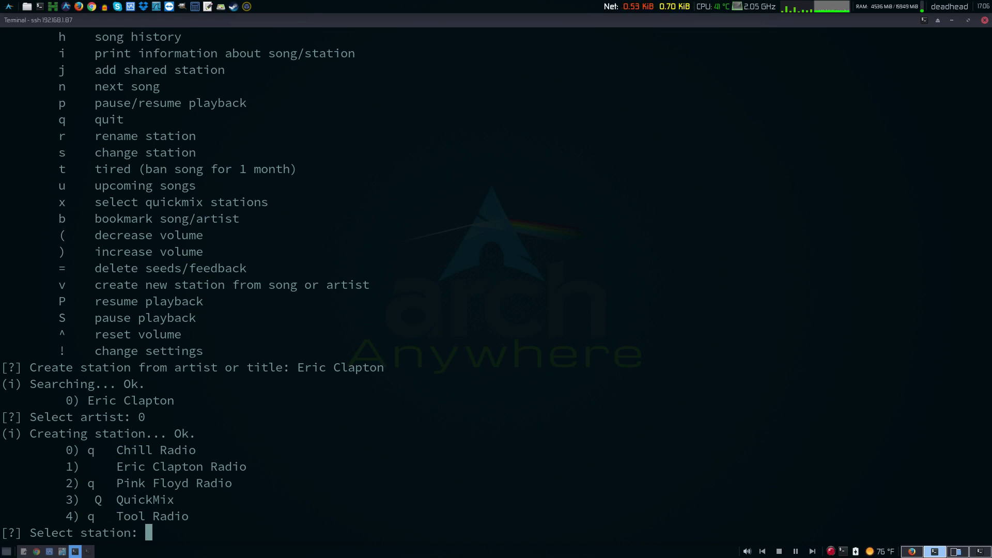
text(1)
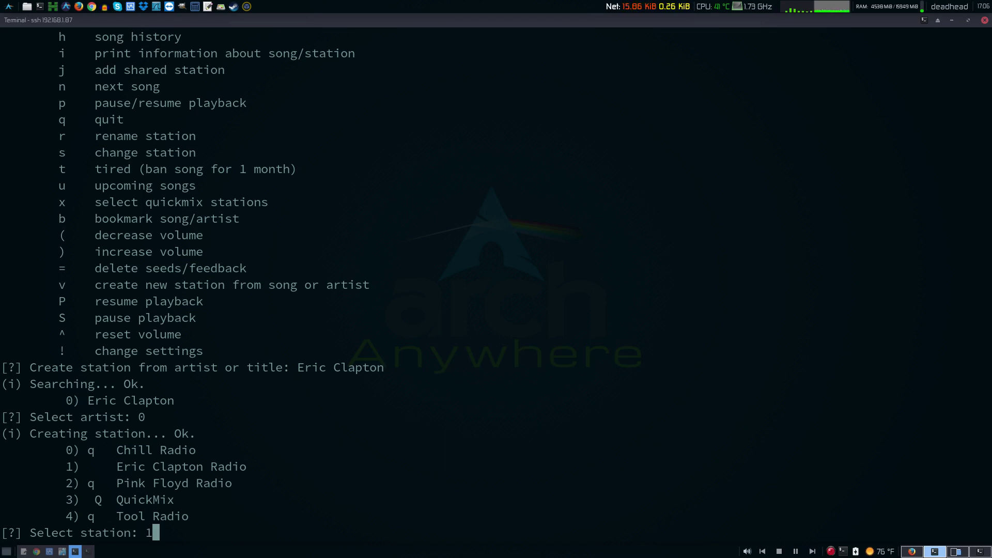
key(Return)
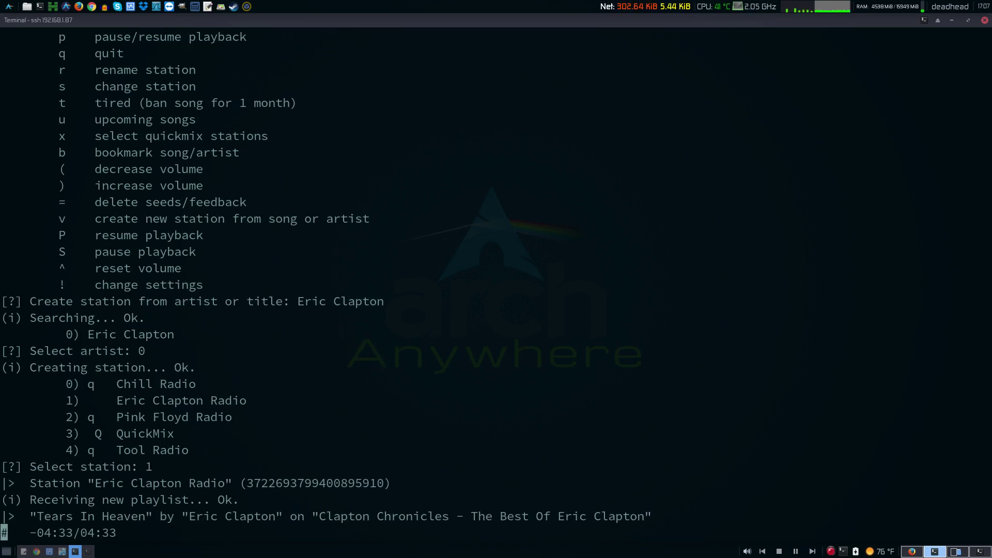
key(question)
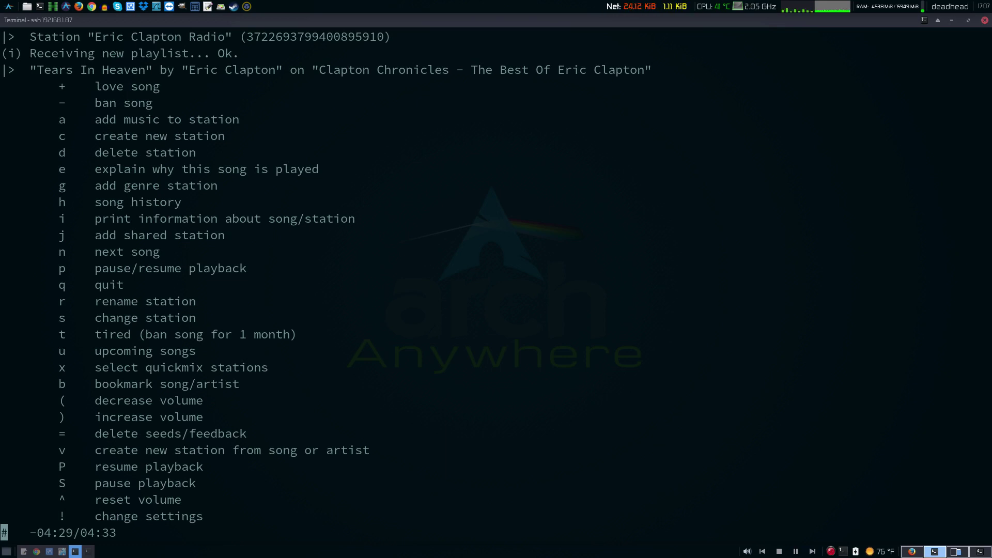
key(plus)
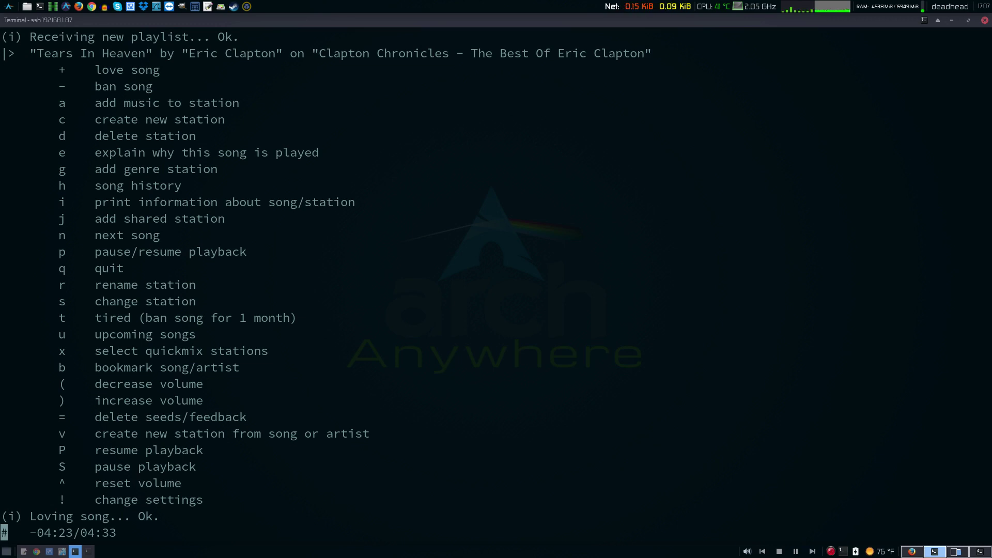
key(i)
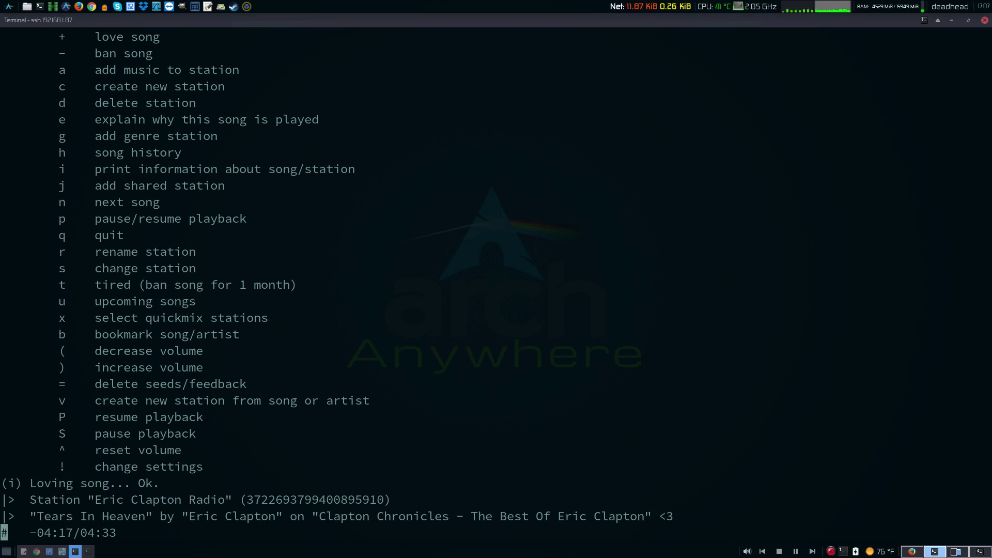
key(h)
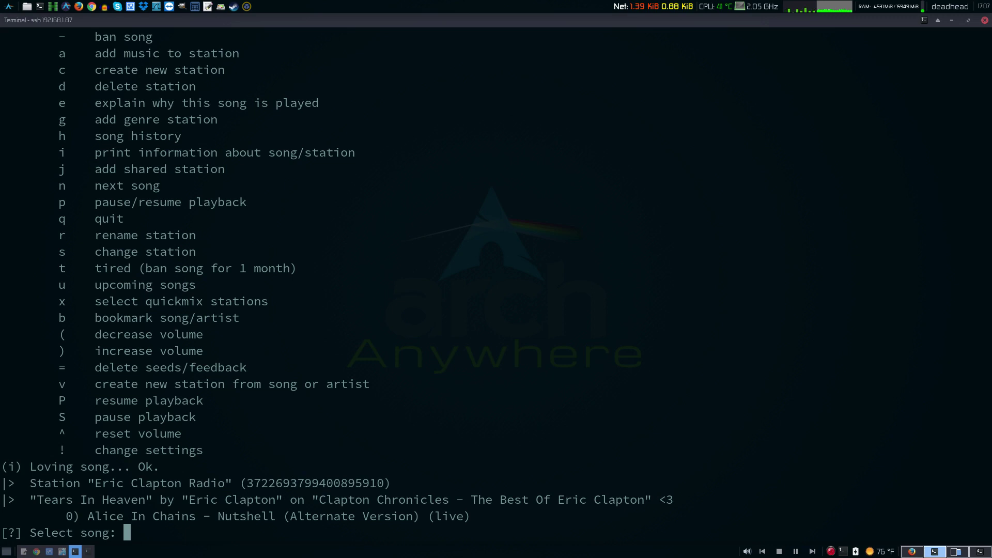
key(Return)
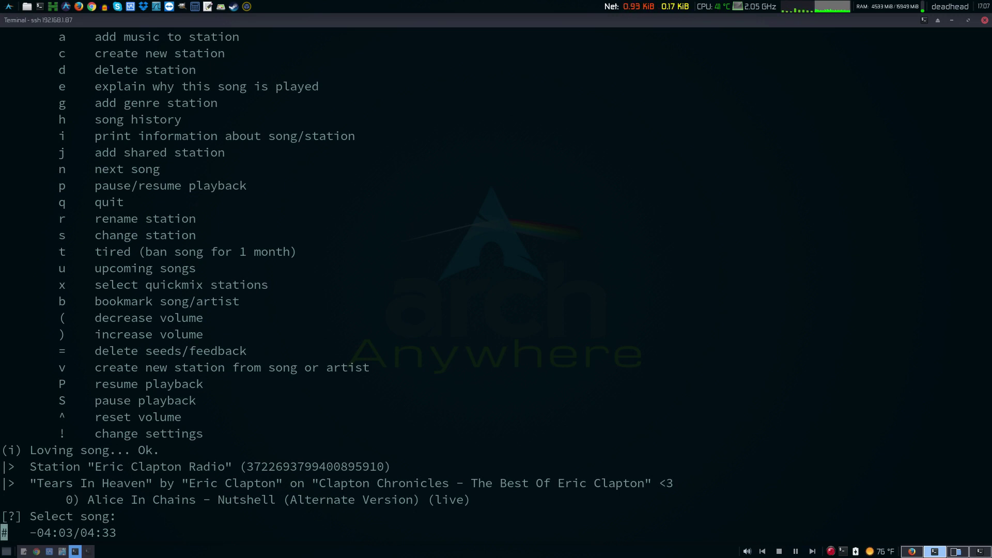
- Skip three songs, ban Little Wing, then review the command list and current song info
key(n)
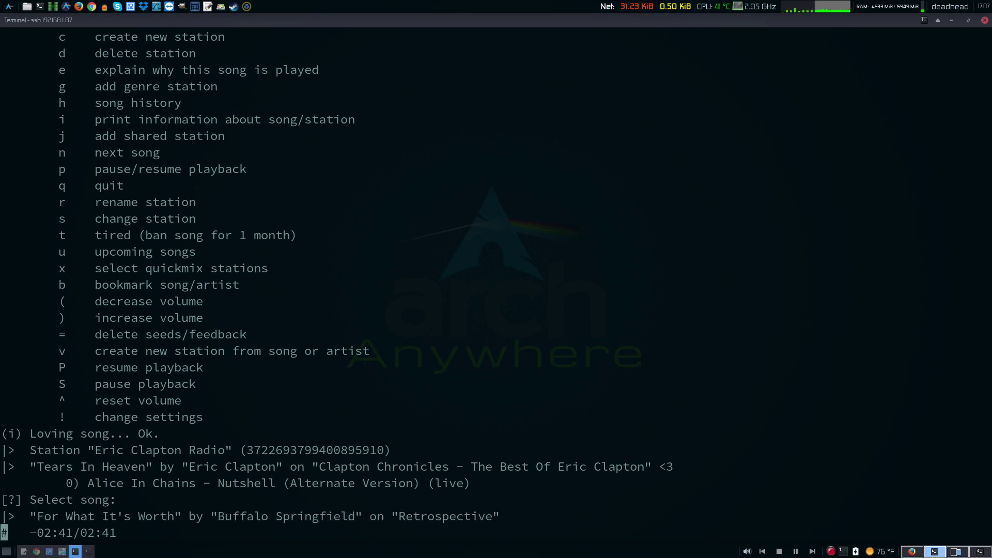
key(n)
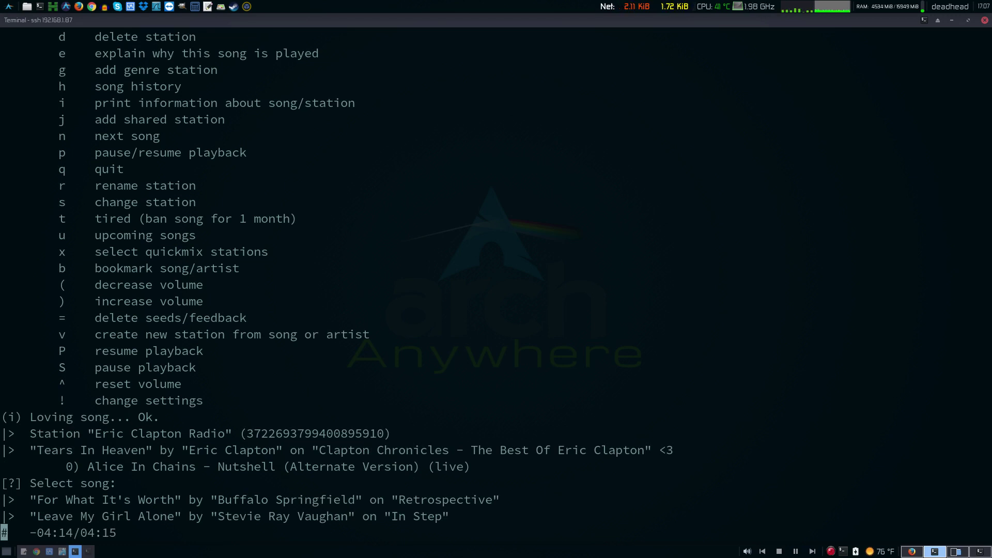
key(n)
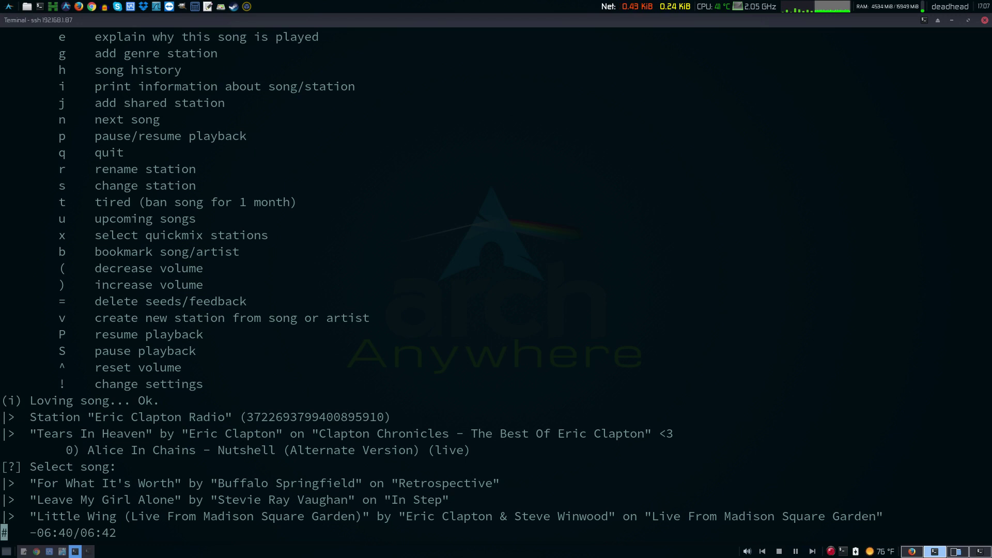
key(minus)
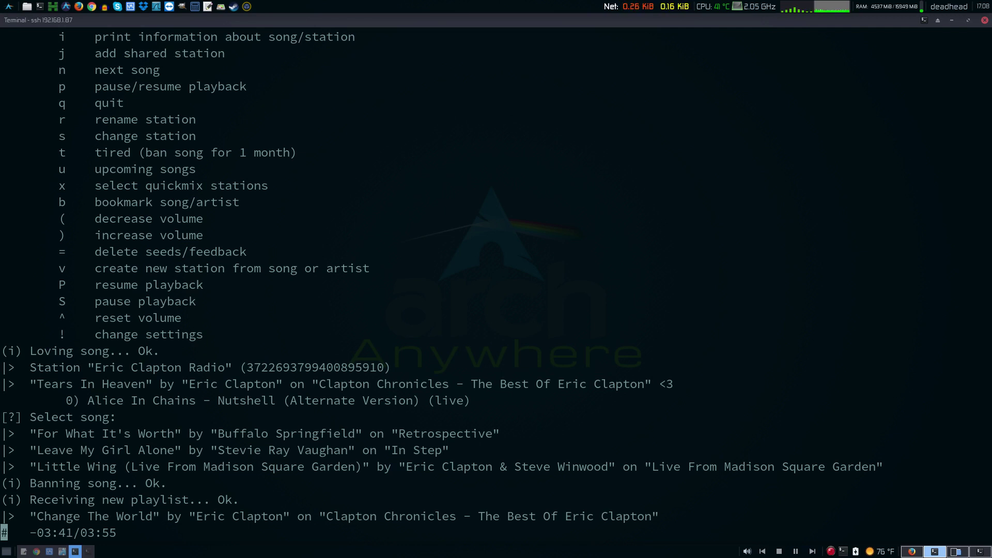
scroll(496, 280, up, 2)
scroll(497, 279, down, 2)
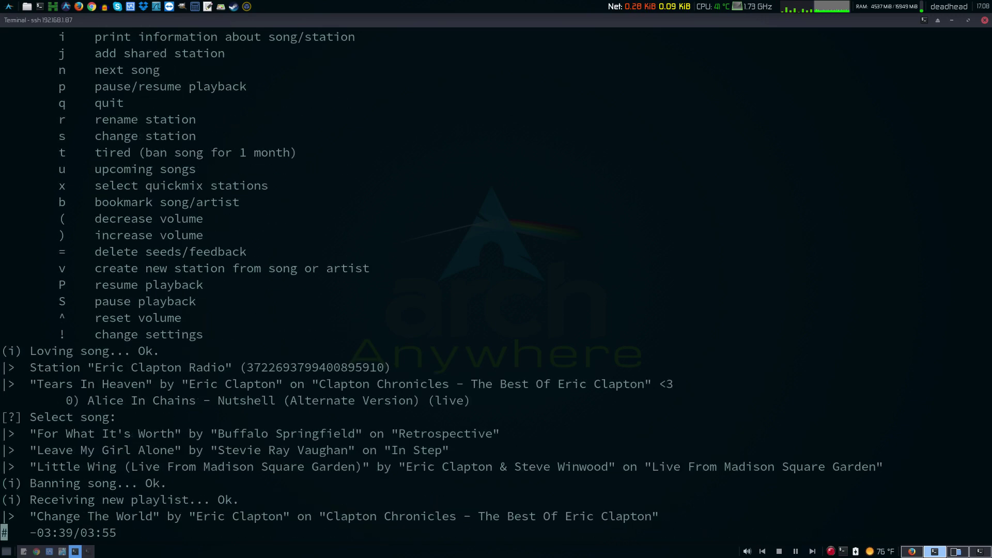
key(question)
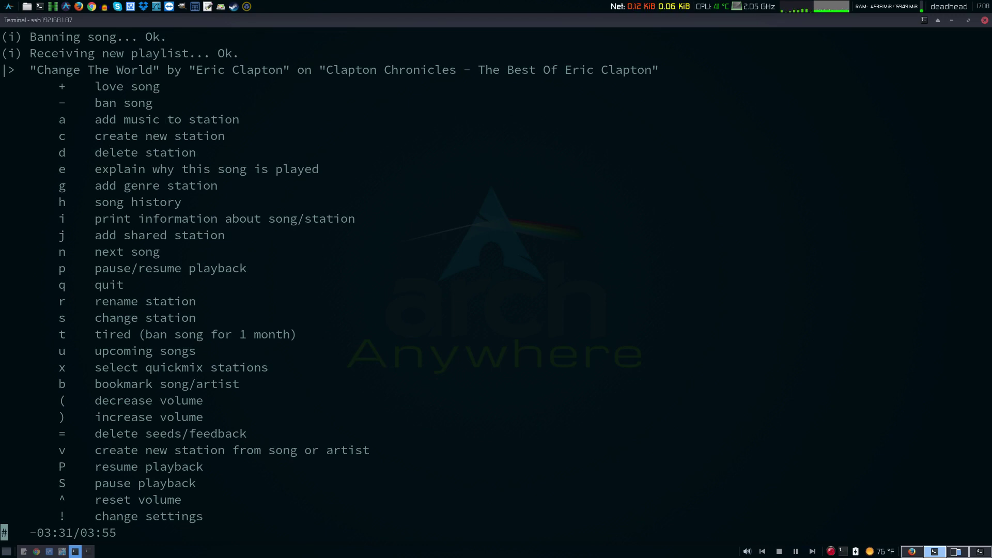
key(question)
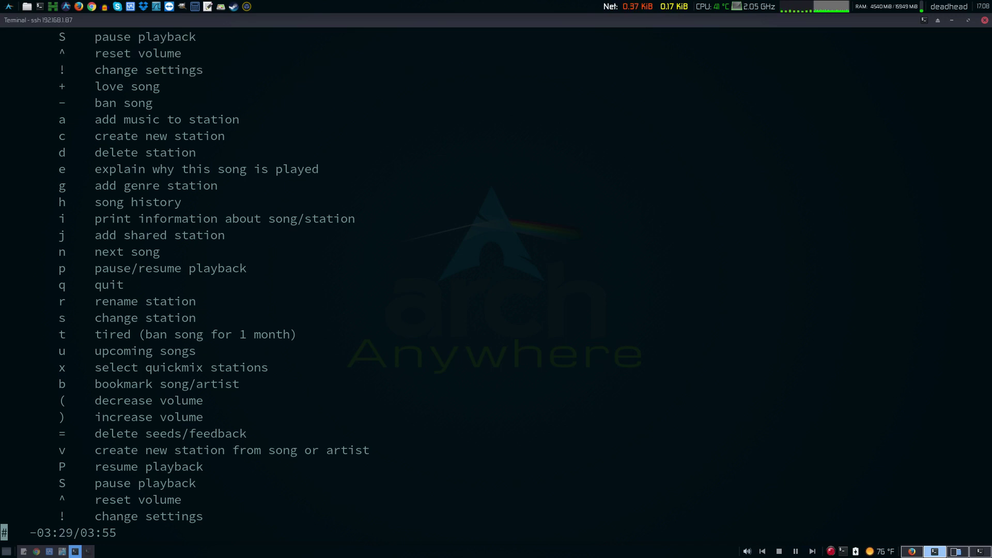
key(i)
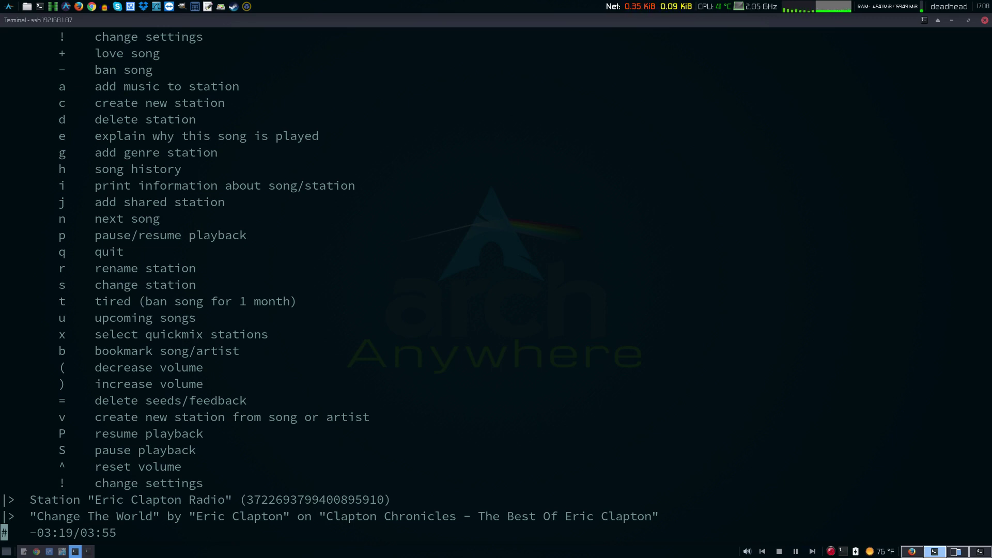
- Quit pianobar, clear the terminal, and copy the sample settings text from Mousepad
text(q)
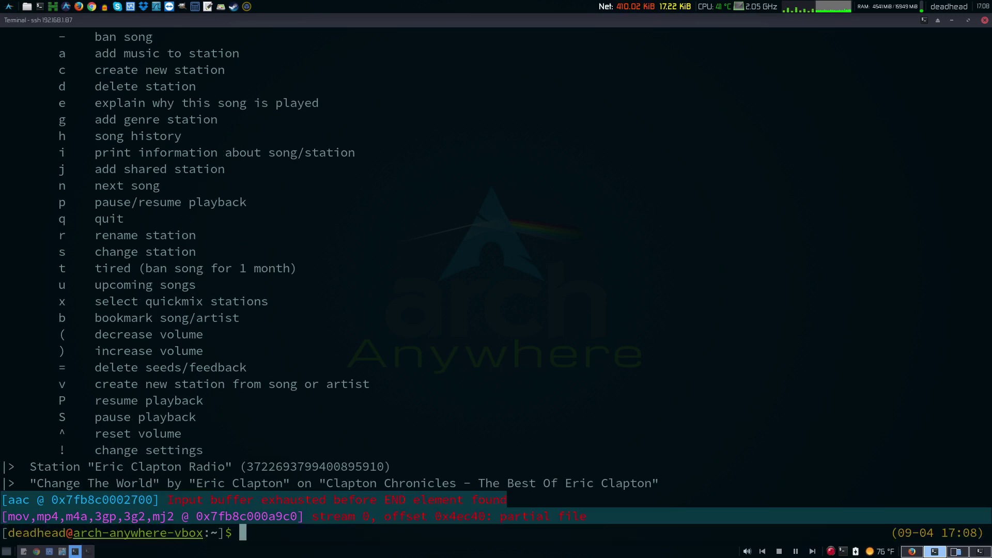
text(clear)
key(Return)
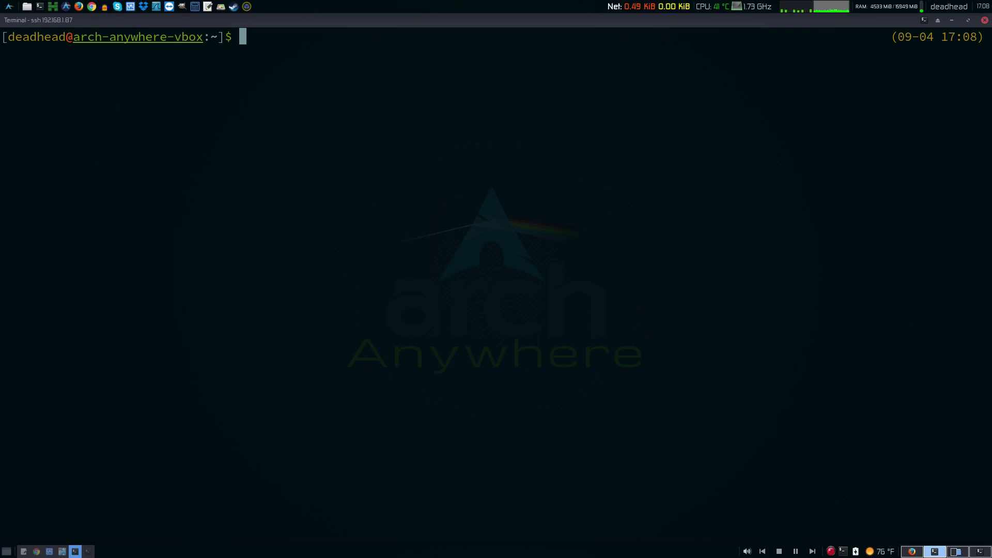
key(alt+Tab)
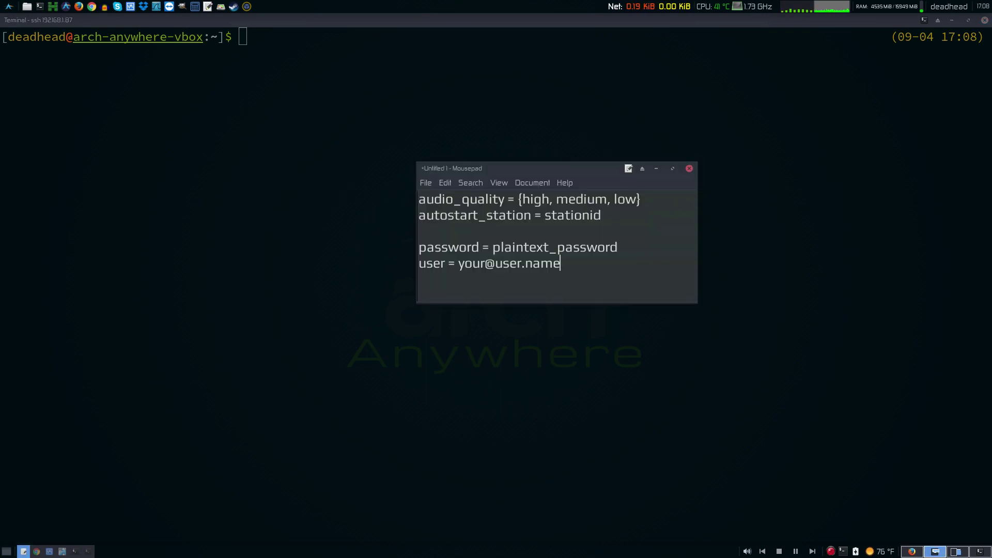
drag(562, 264, 418, 199)
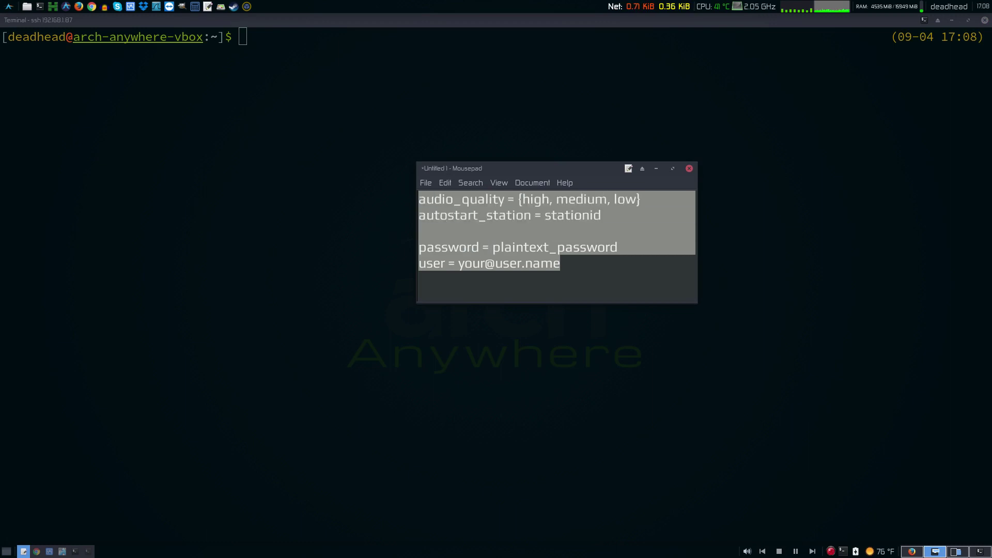
right_click(444, 204)
click(465, 264)
key(alt+Tab)
- Create ~/.config/pianobar, move into it, confirm the path with pwd, and start 'vim config'
text(cd .)
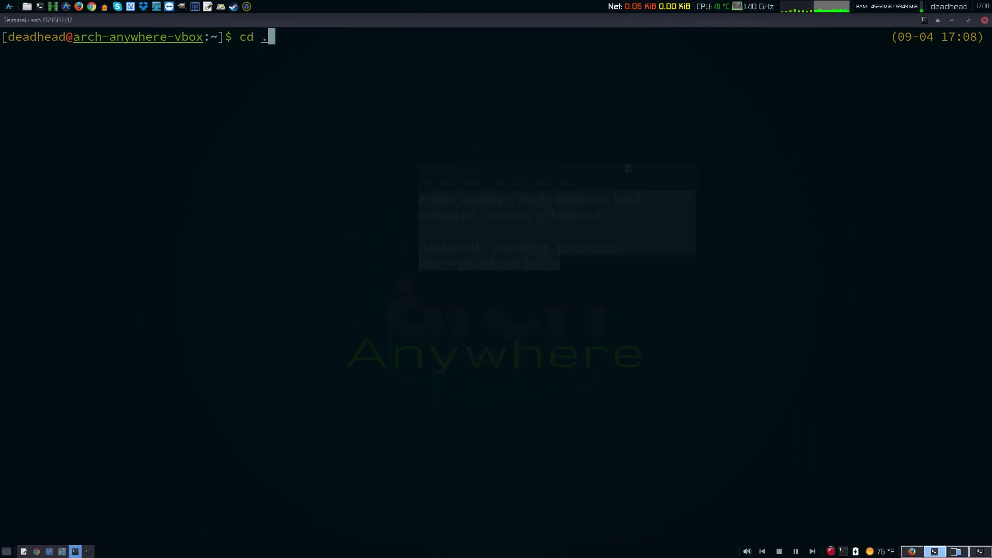
text(config)
key(Return)
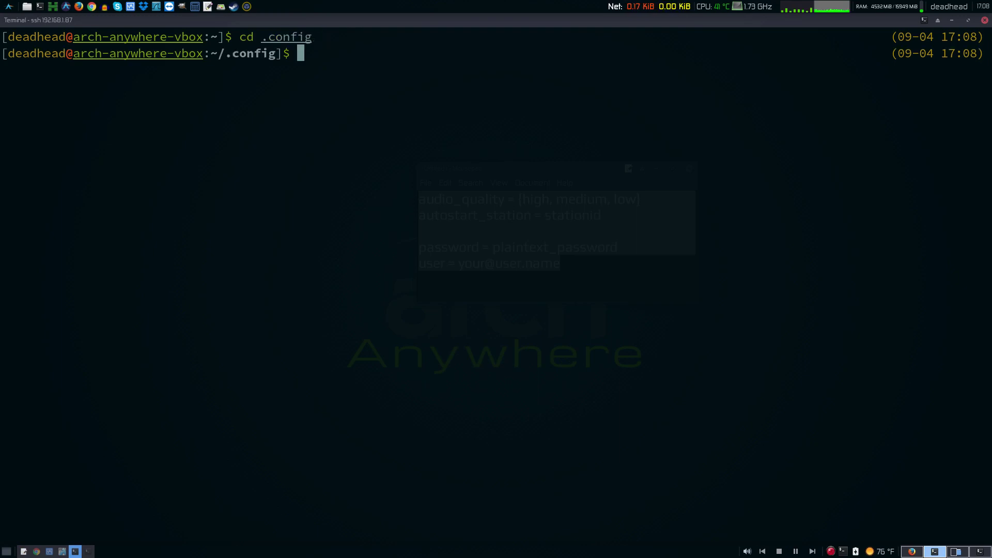
text(mkdi)
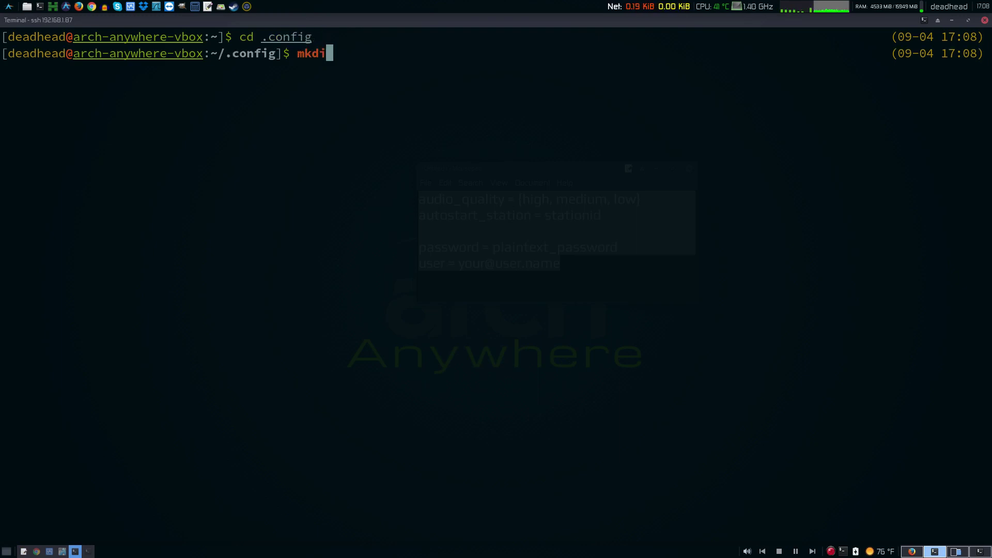
text(r piano)
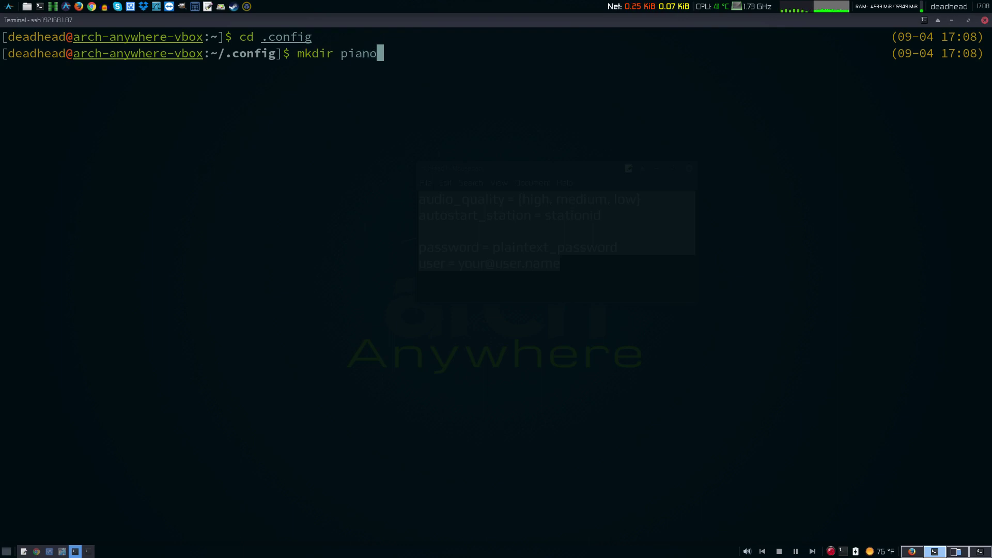
text(bar)
key(Return)
text(c)
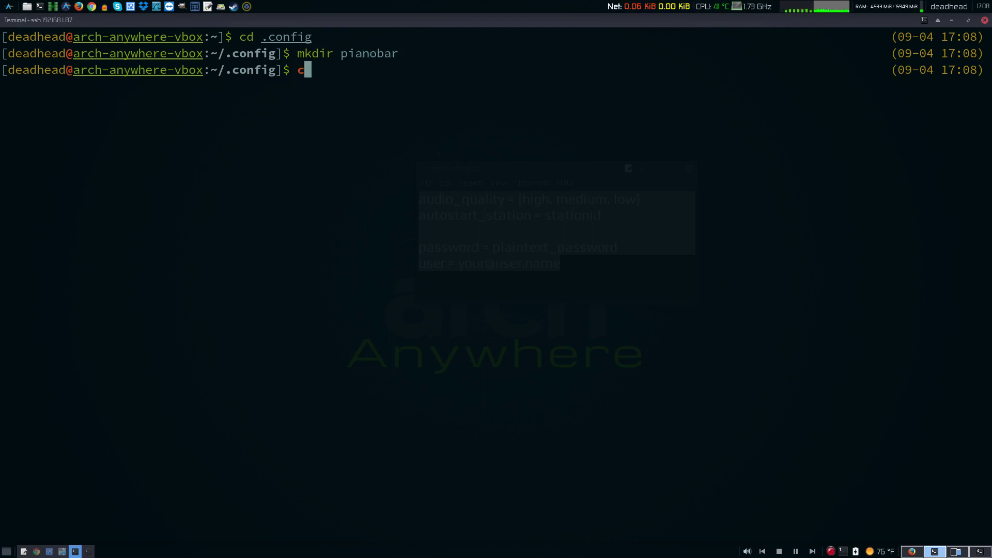
text(d p)
key(Tab)
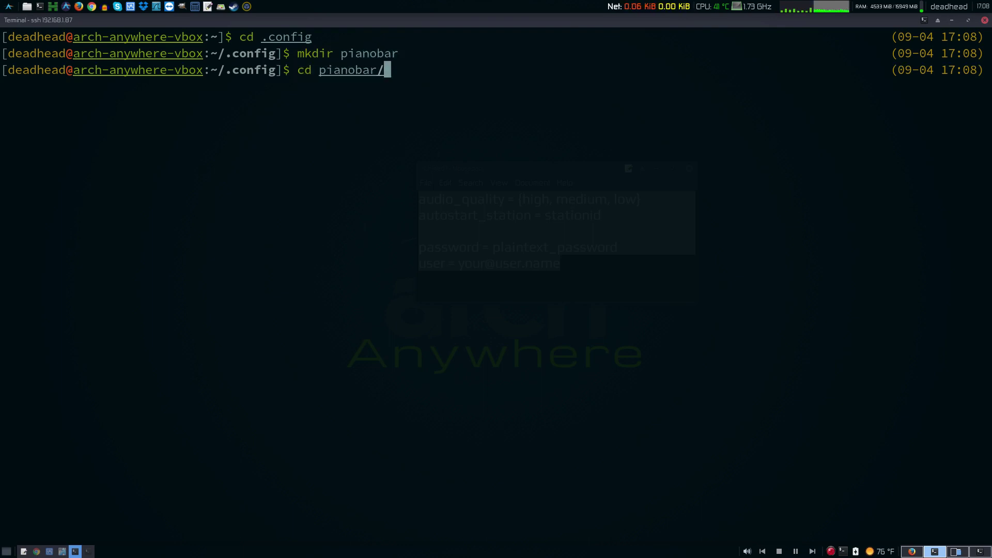
key(Return)
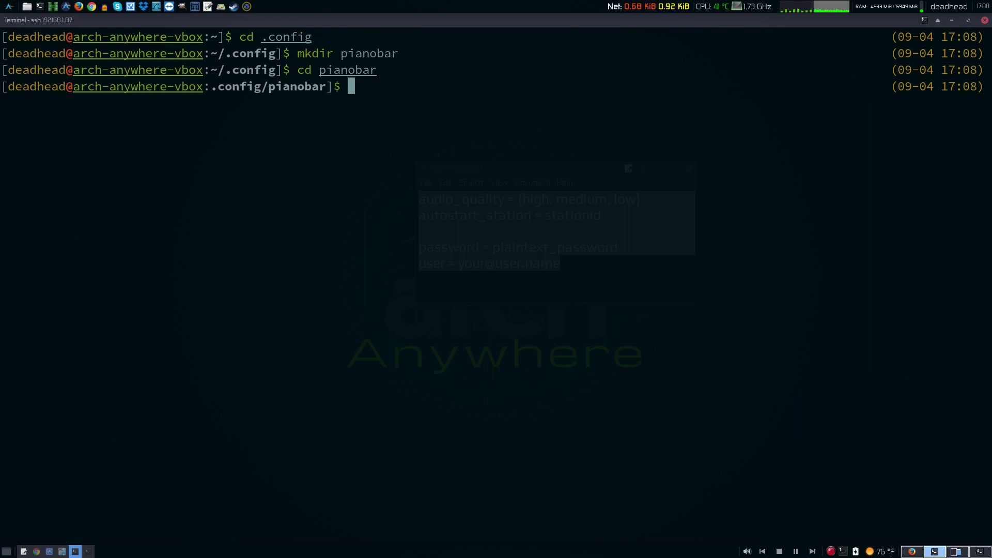
text(pwd)
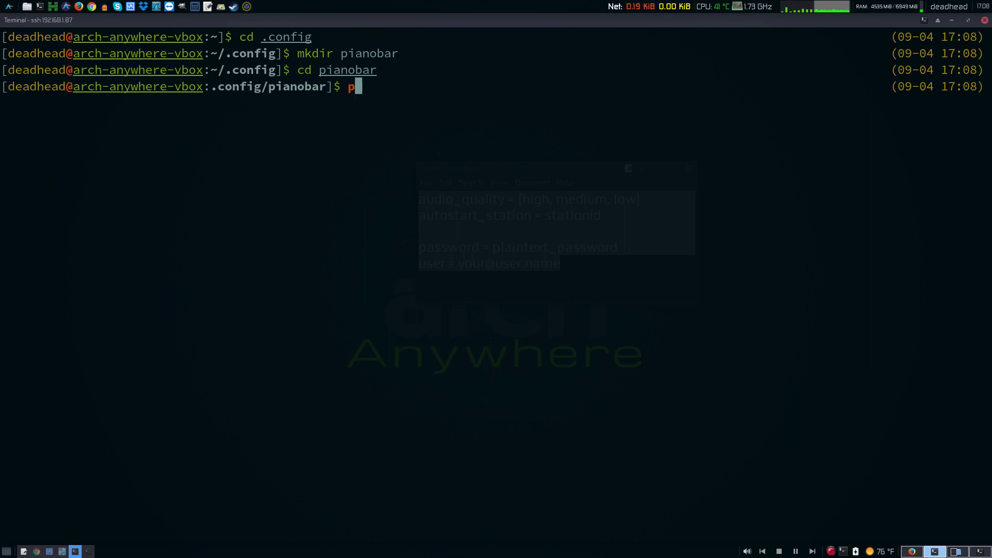
key(Return)
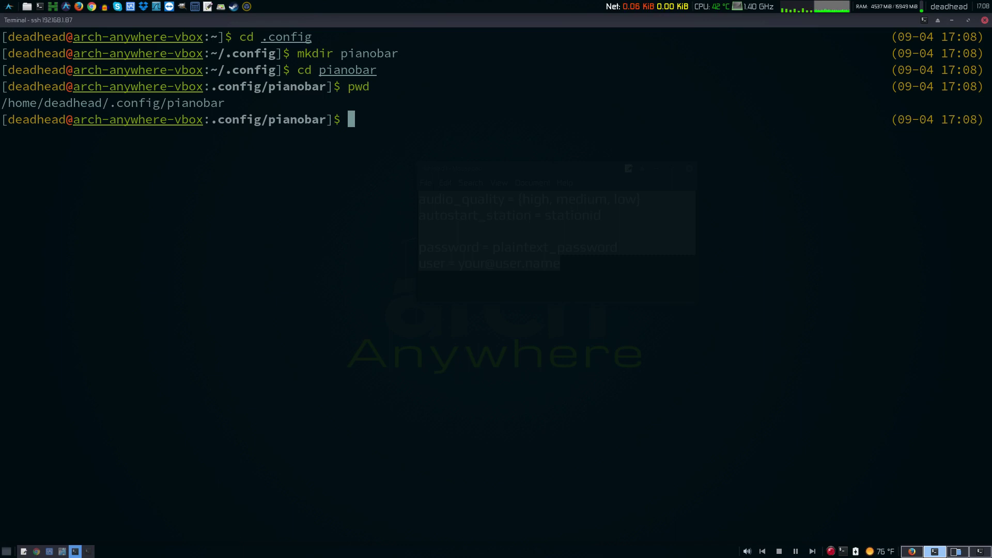
text(vim )
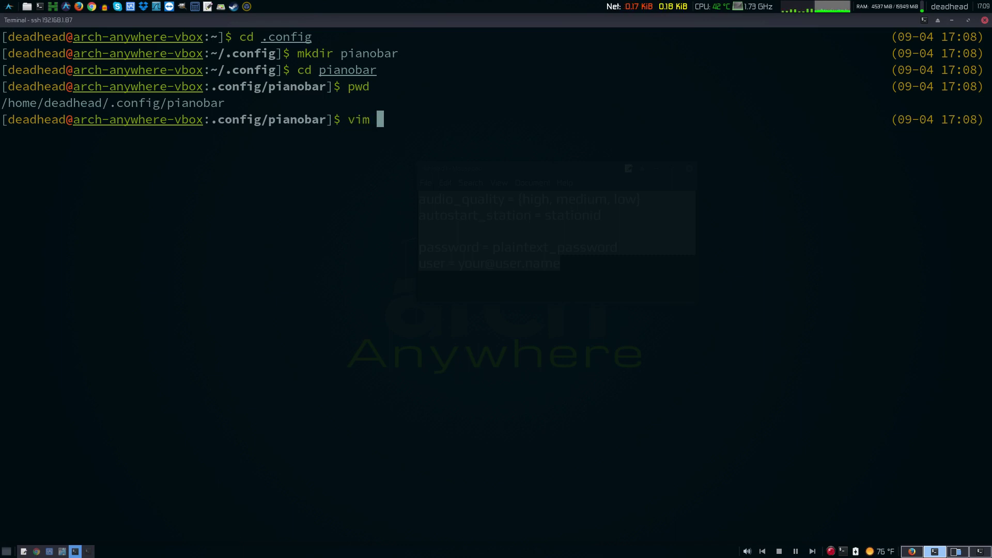
text(conf)
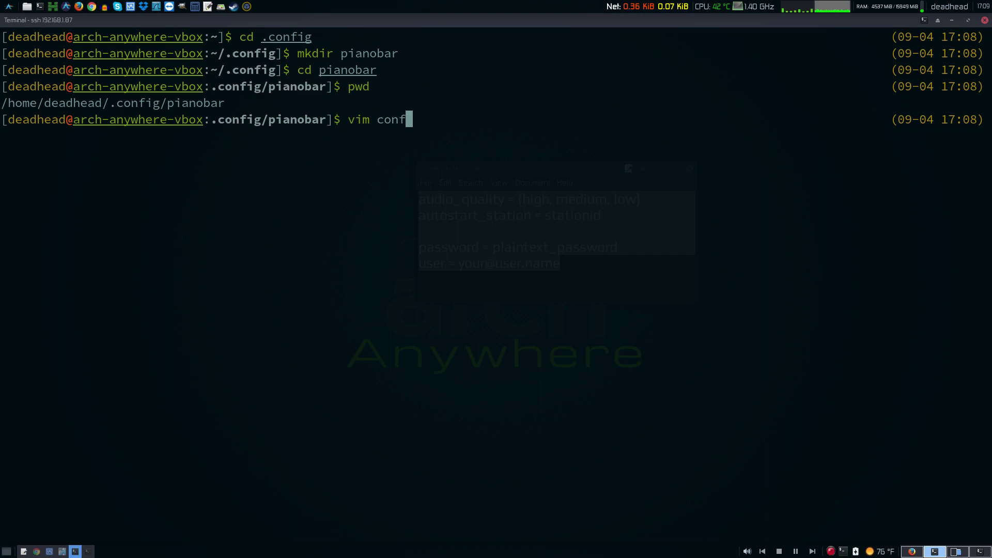
text(ig)
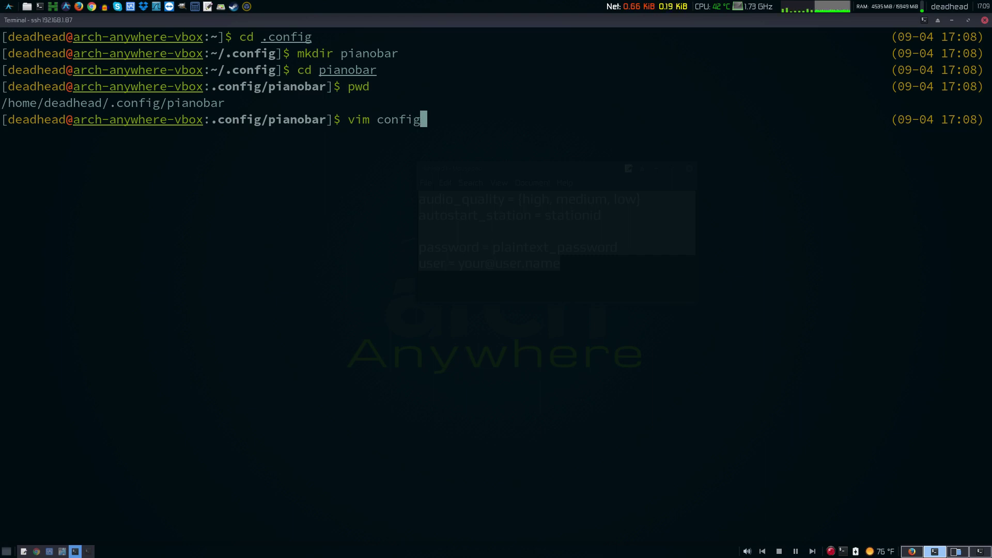
- Paste the template into the new config file, keep audio_quality = high, and delete the autostart_station line
key(Return)
key(i)
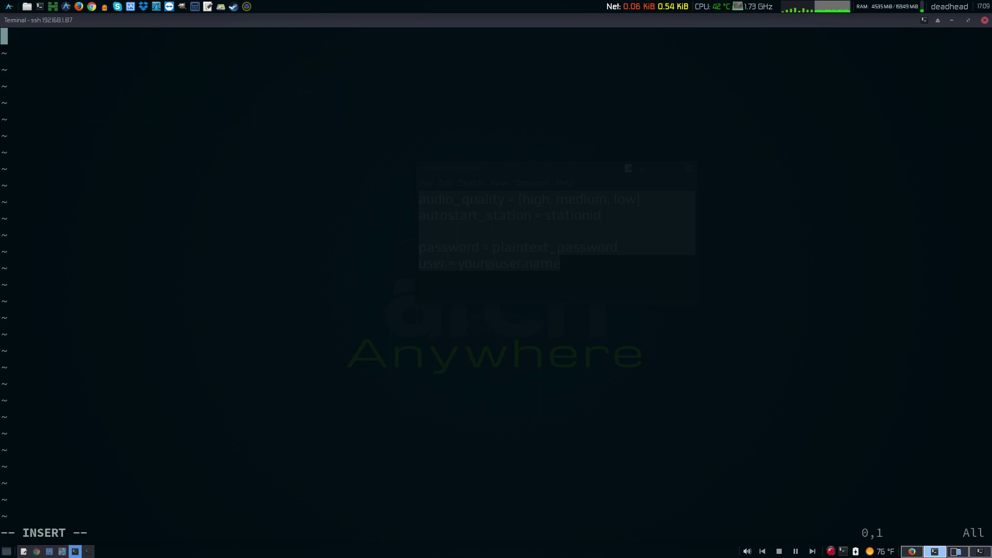
key(ctrl+shift+v)
key(Up)
key(Up)
key(Up)
key(Up)
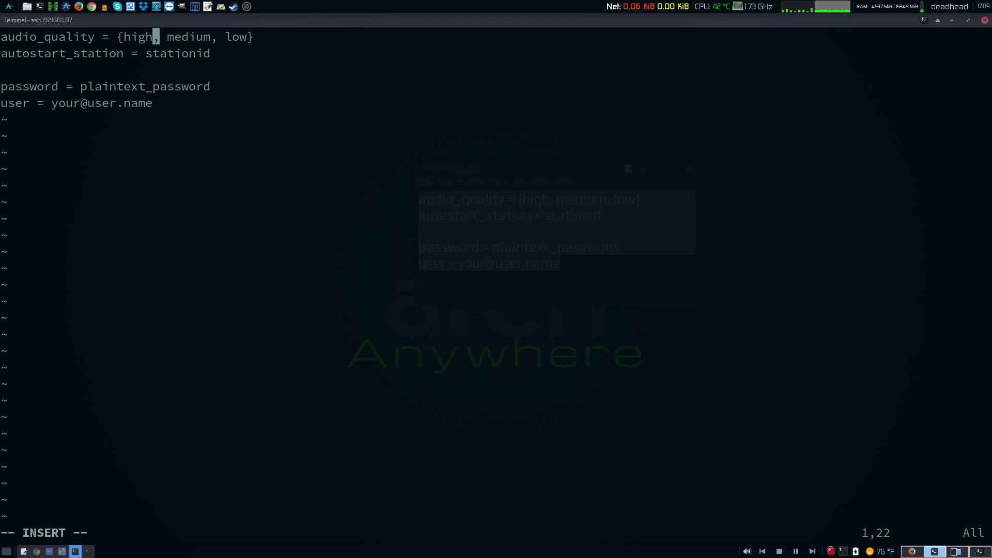
key(Left)
key(Left)
key(Left)
key(Left)
key(Right)
key(Left)
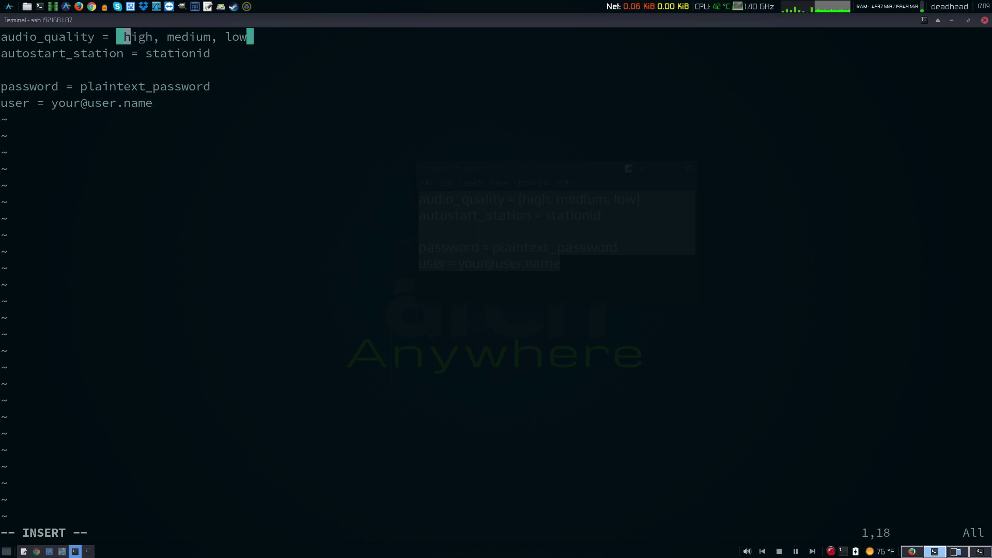
key(BackSpace)
key(Right)
key(Right)
key(Right)
key(Right)
key(Right)
key(Right)
key(Right)
key(Right)
key(Right)
key(Right)
key(Right)
key(Right)
key(Right)
key(Right)
key(Right)
key(Right)
key(Right)
key(Right)
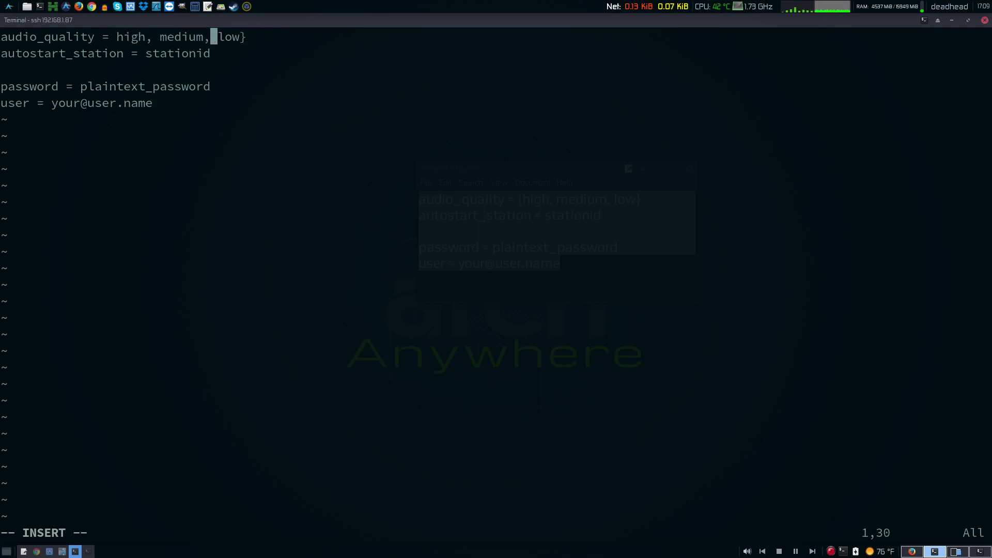
key(BackSpace)
key(BackSpace)
key(BackSpace)
key(BackSpace)
key(BackSpace)
key(BackSpace)
key(BackSpace)
key(BackSpace)
key(BackSpace)
key(BackSpace)
key(BackSpace)
key(BackSpace)
key(BackSpace)
key(BackSpace)
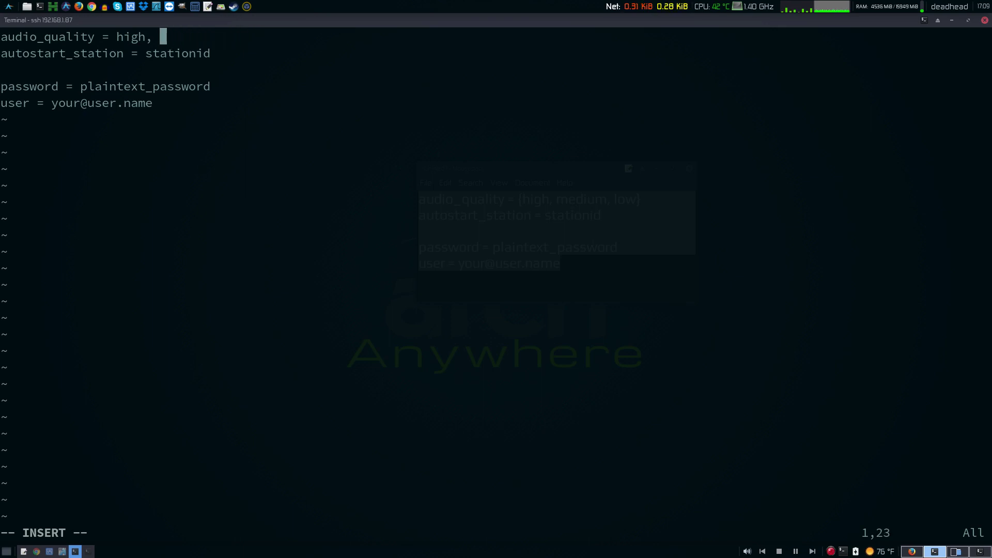
key(Down)
key(Escape)
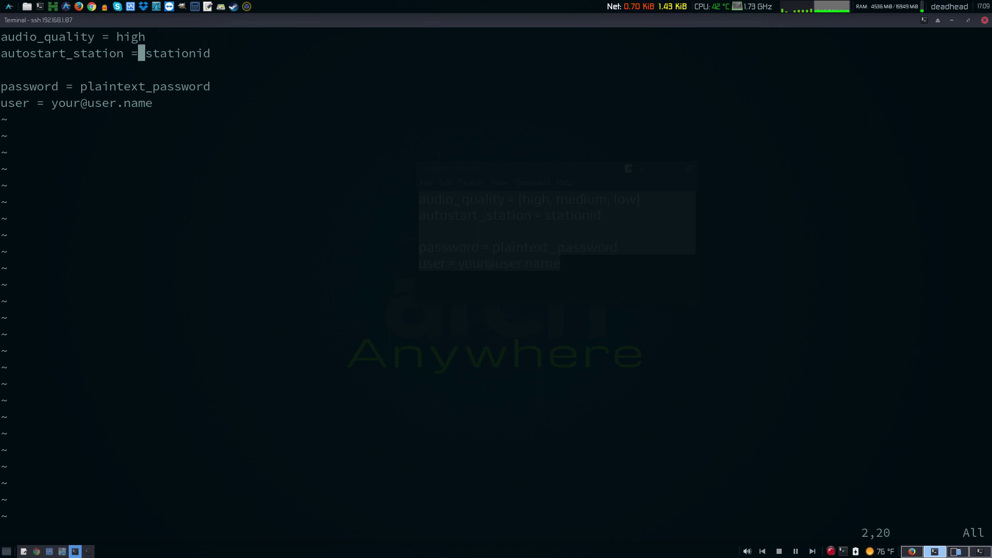
key(d)
key(d)
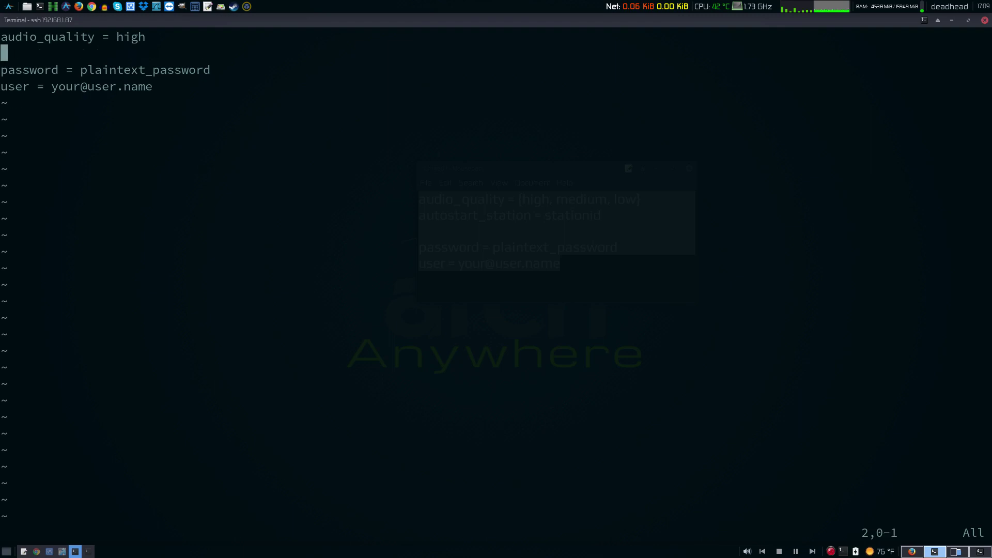
- Replace the placeholder password and user values with the account password and e-mail address
key(i)
key(Down)
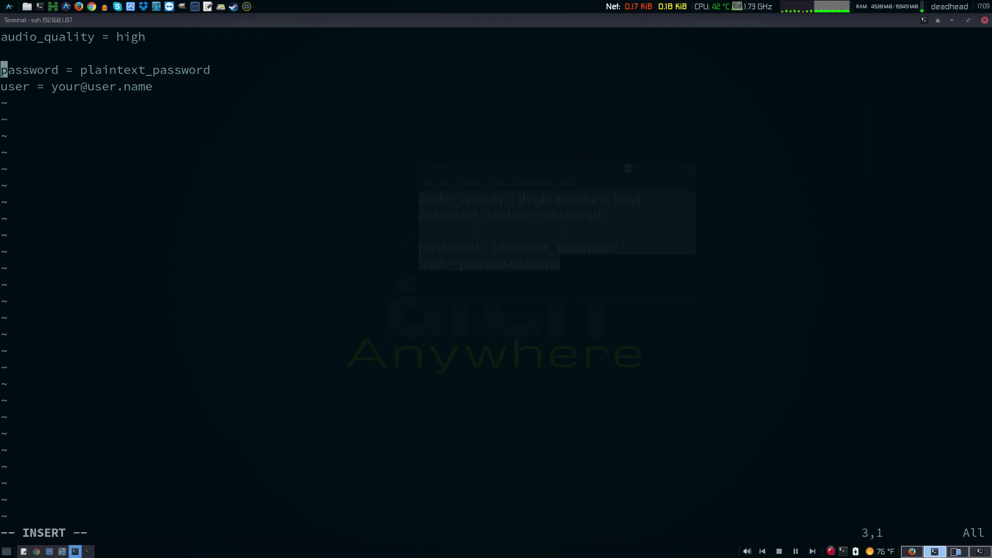
key(End)
key(BackSpace)
key(BackSpace)
key(BackSpace)
key(BackSpace)
key(BackSpace)
key(BackSpace)
key(BackSpace)
key(BackSpace)
key(BackSpace)
key(BackSpace)
key(BackSpace)
key(BackSpace)
key(BackSpace)
key(BackSpace)
key(BackSpace)
key(BackSpace)
key(BackSpace)
key(BackSpace)
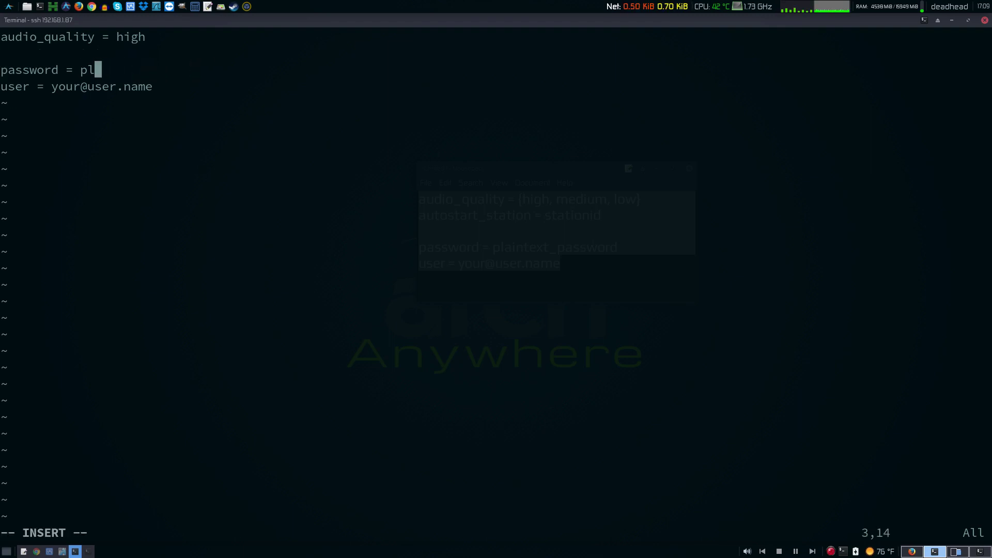
text(123456)
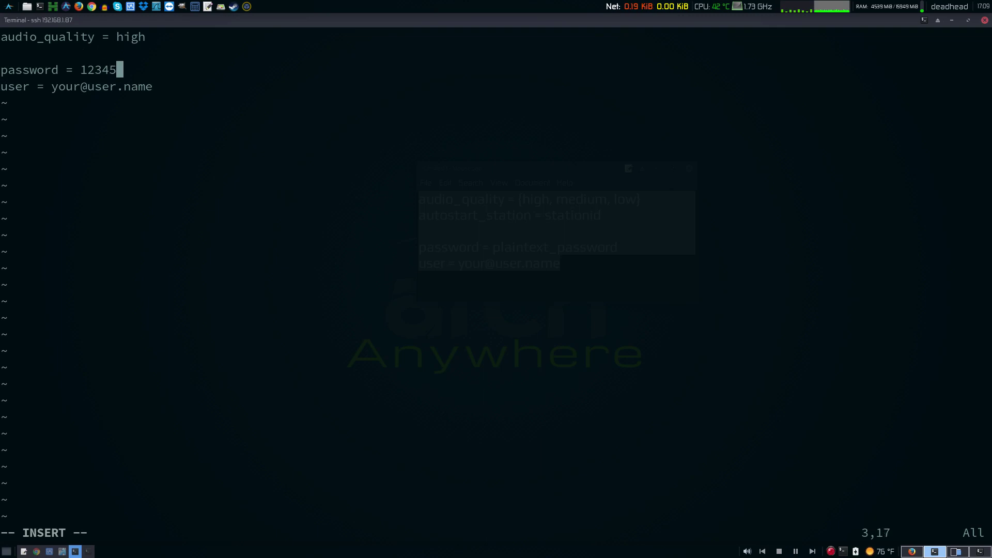
key(Down)
key(Right)
key(Right)
key(End)
key(BackSpace)
key(BackSpace)
key(BackSpace)
key(BackSpace)
key(BackSpace)
key(BackSpace)
key(BackSpace)
key(BackSpace)
key(BackSpace)
key(BackSpace)
key(BackSpace)
key(BackSpace)
key(BackSpace)
key(BackSpace)
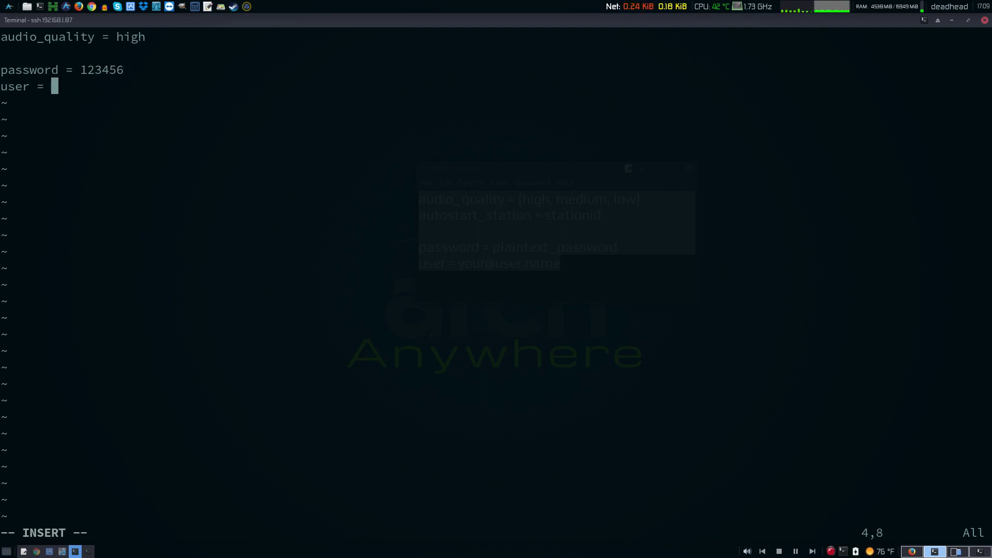
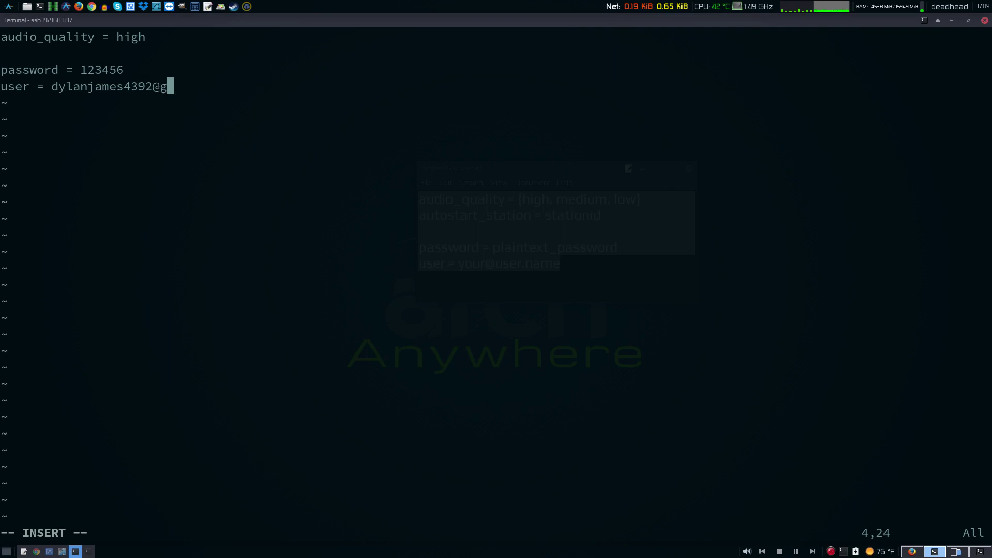
key(Escape)
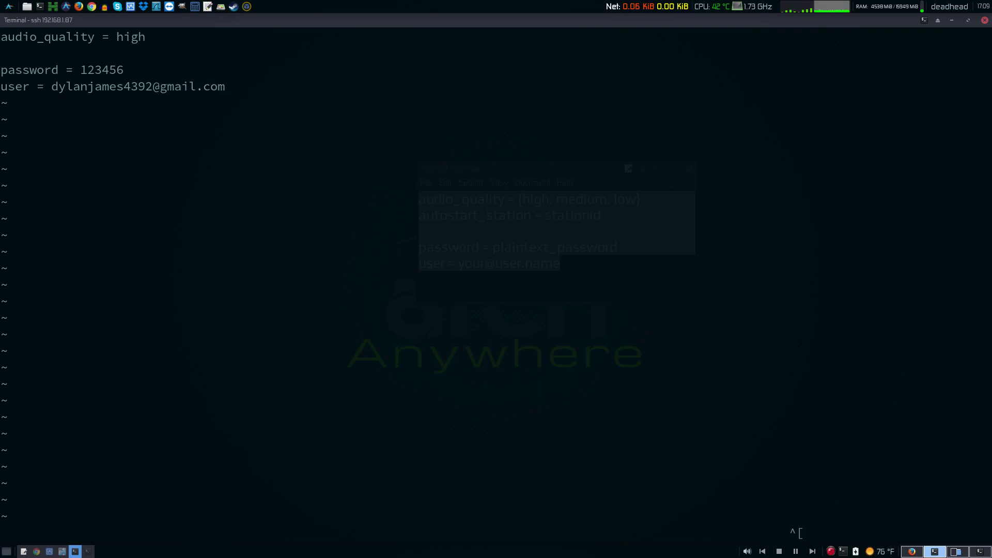
- Save the config file with :wq and relaunch pianobar
text(:wq)
key(Return)
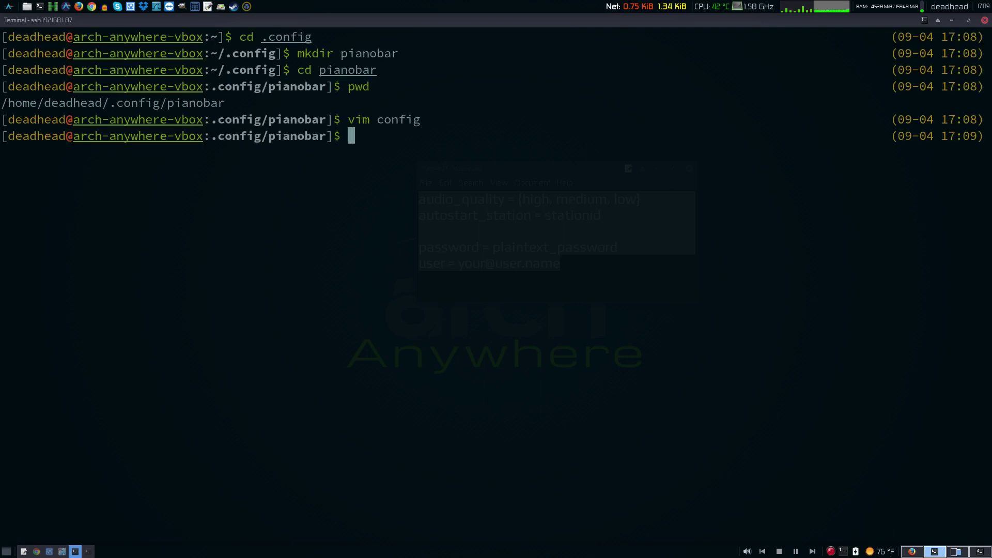
text(pianb)
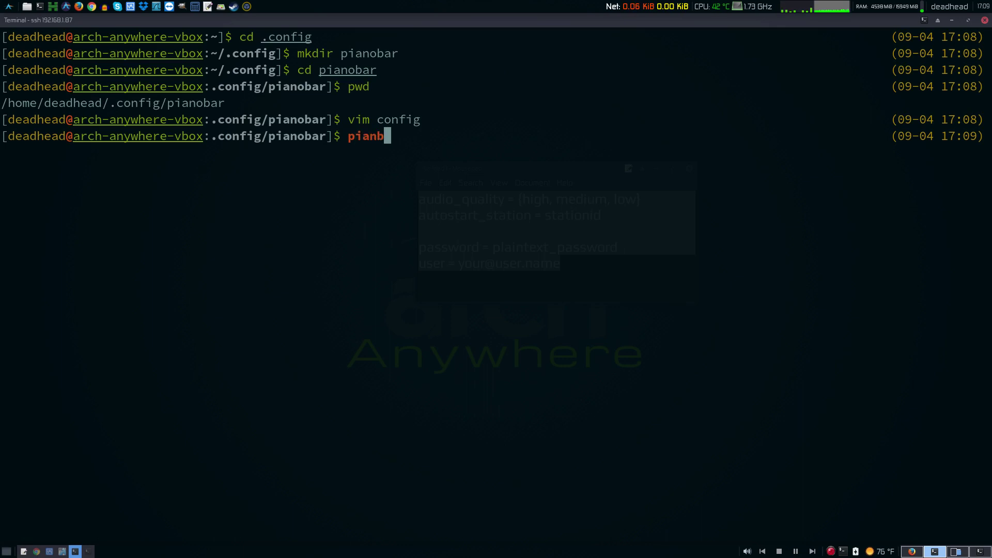
key(BackSpace)
text(obar)
key(Return)
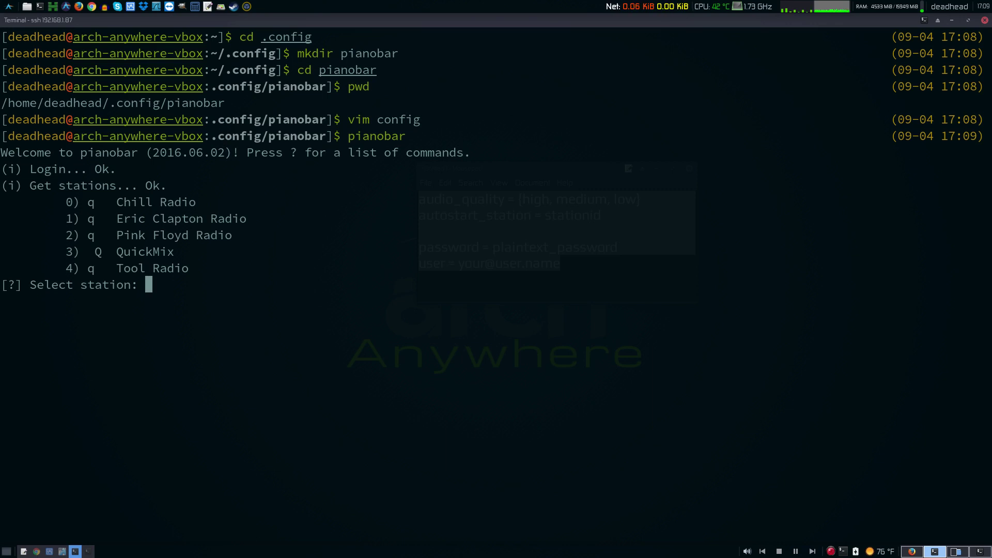
- Play Pink Floyd Radio (station 2) and skip ahead to "Comfortably Numb (Live)"
text(2)
key(Return)
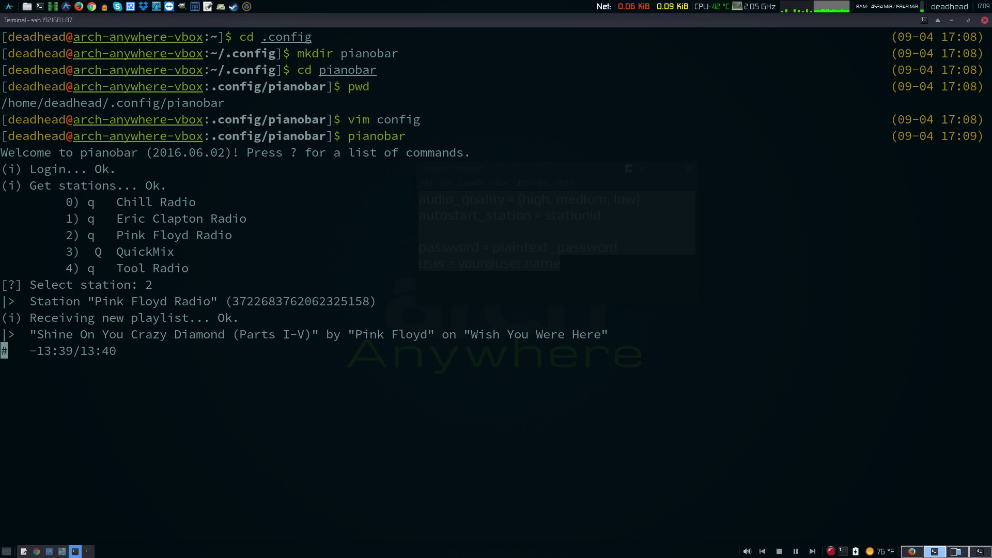
key(n)
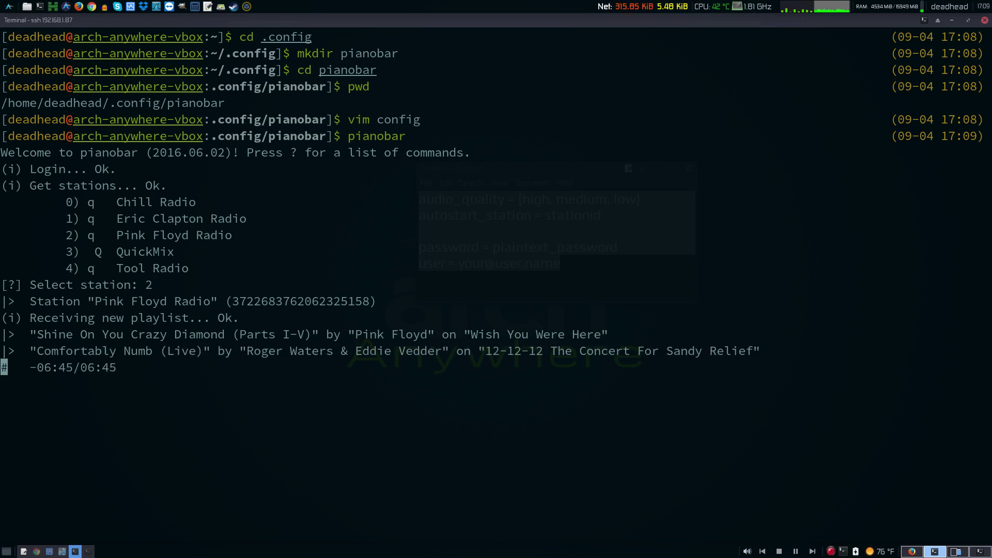